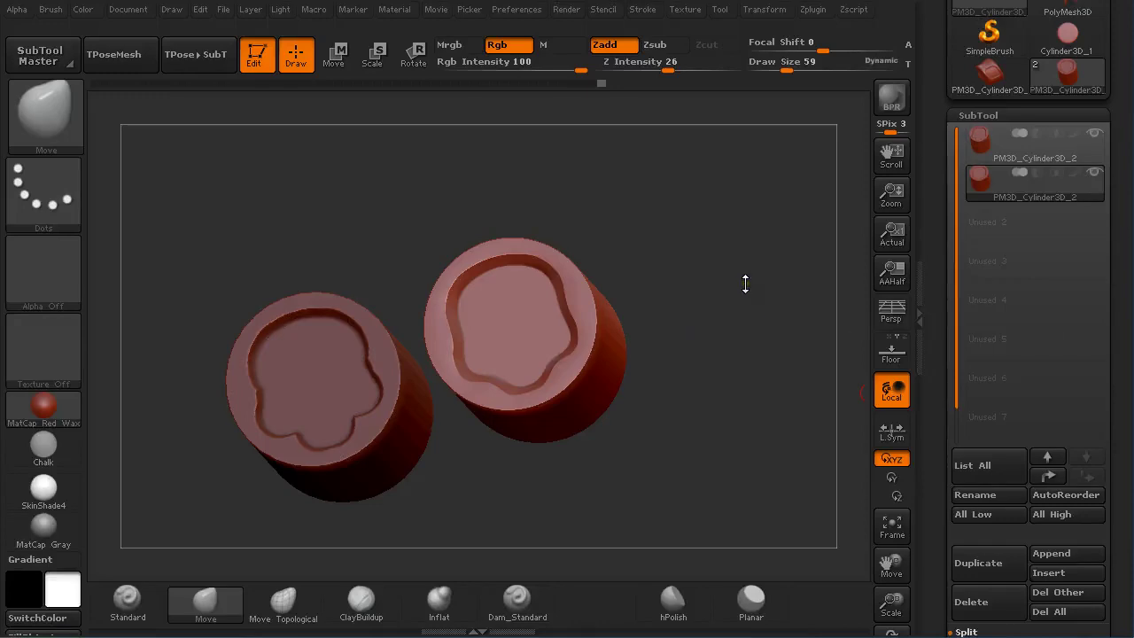
Look over the two recessed cylinders, leave edit mode and clear them from the canvas
drag(703, 305, 737, 307)
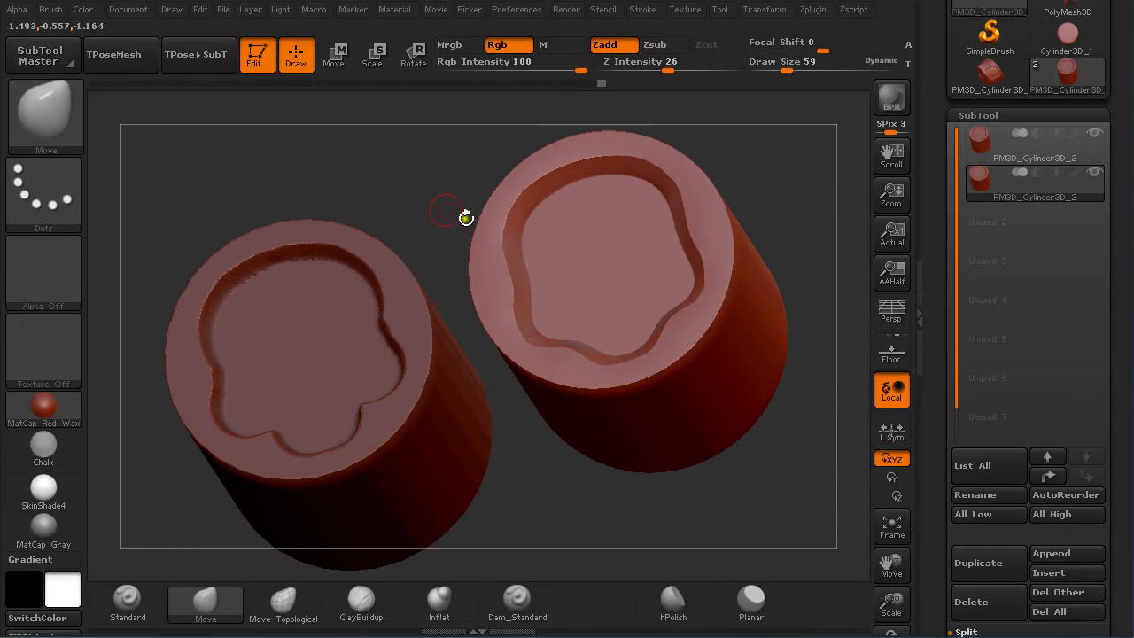
drag(466, 217, 471, 259)
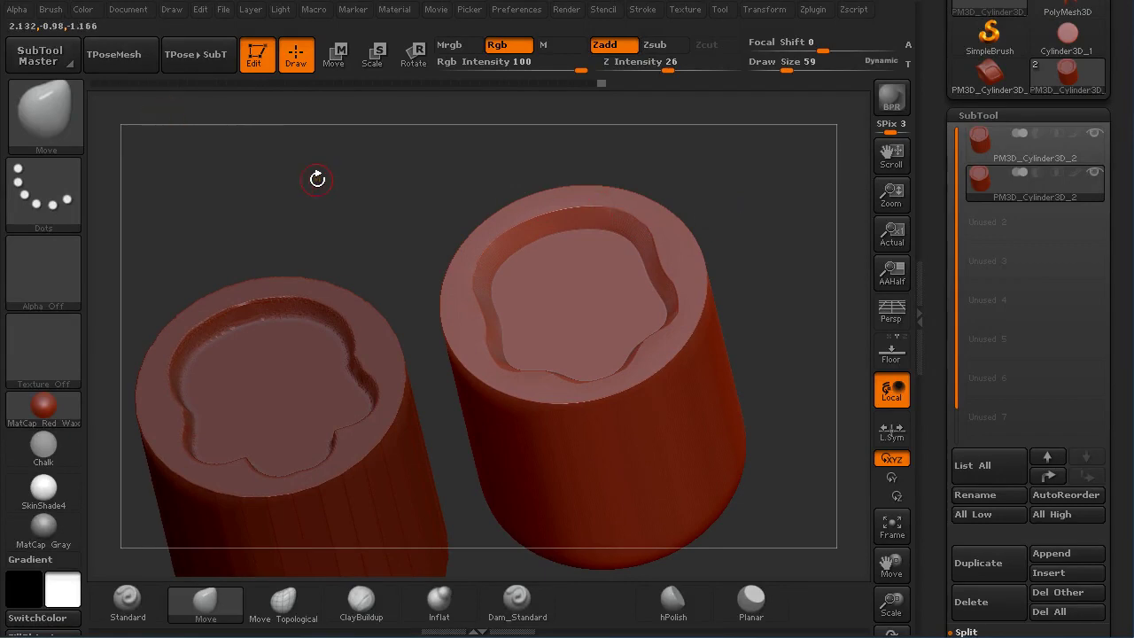
key(w)
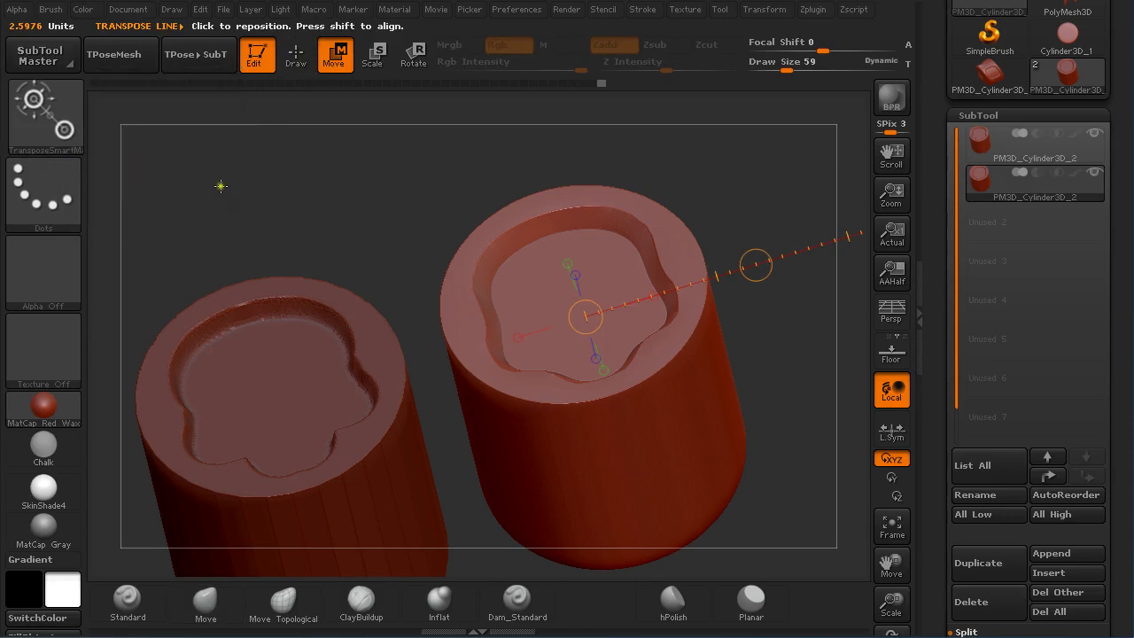
alt+drag(362, 202, 281, 137)
drag(646, 248, 749, 225)
key(t)
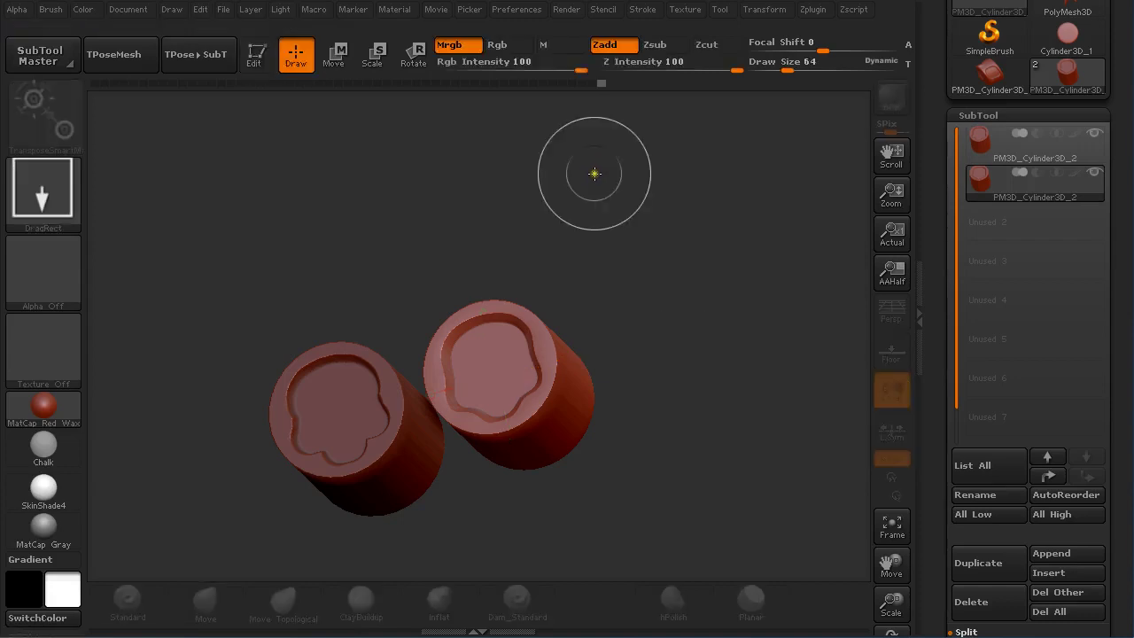
key(ctrl+n)
Place a new Cylinder3D_1 primitive on the empty canvas and put it in edit mode
scroll(1117, 110, up, 5)
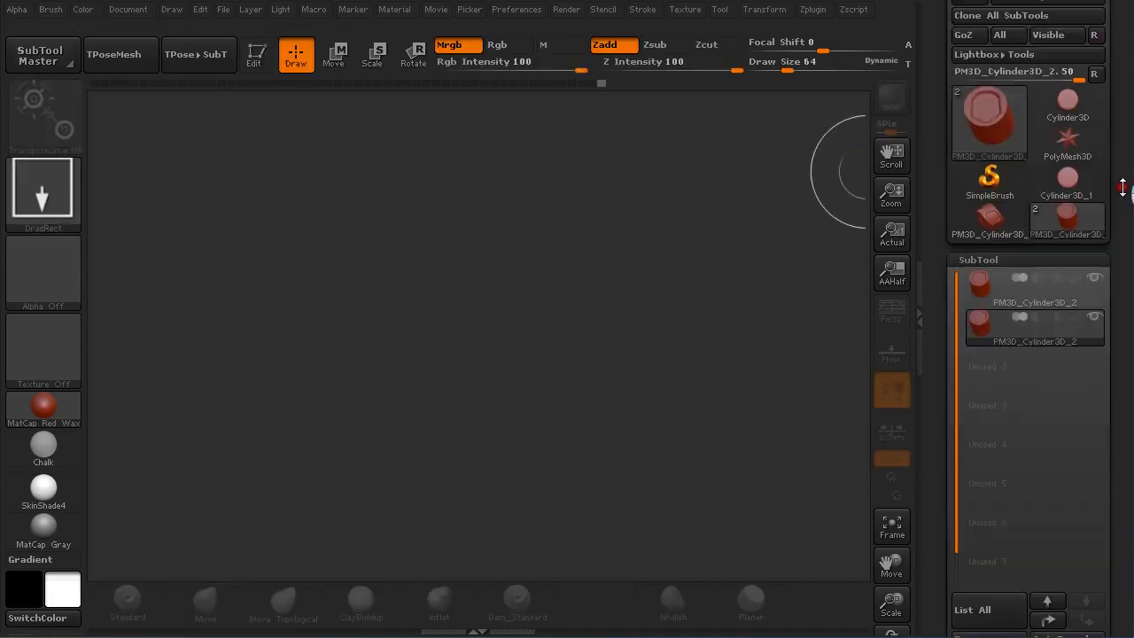
click(974, 184)
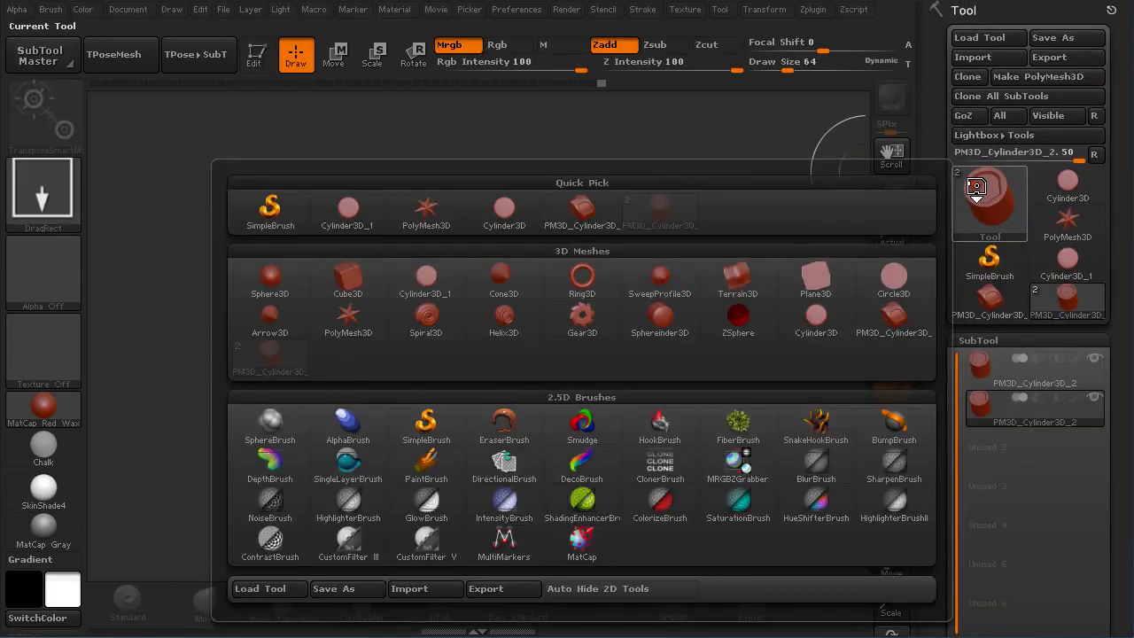
click(346, 212)
drag(432, 296, 487, 433)
key(t)
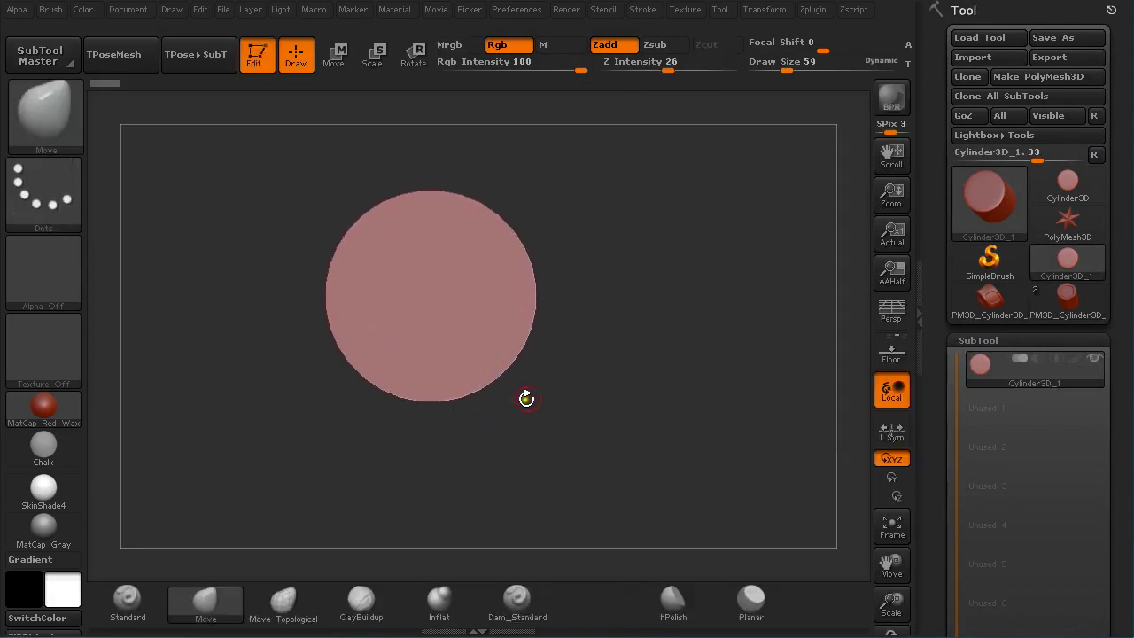
Convert the cylinder to a PolyMesh3D and enable DynaMesh at resolution 128 with Blur 0 and Project off
click(1015, 77)
drag(939, 365, 943, 175)
click(977, 335)
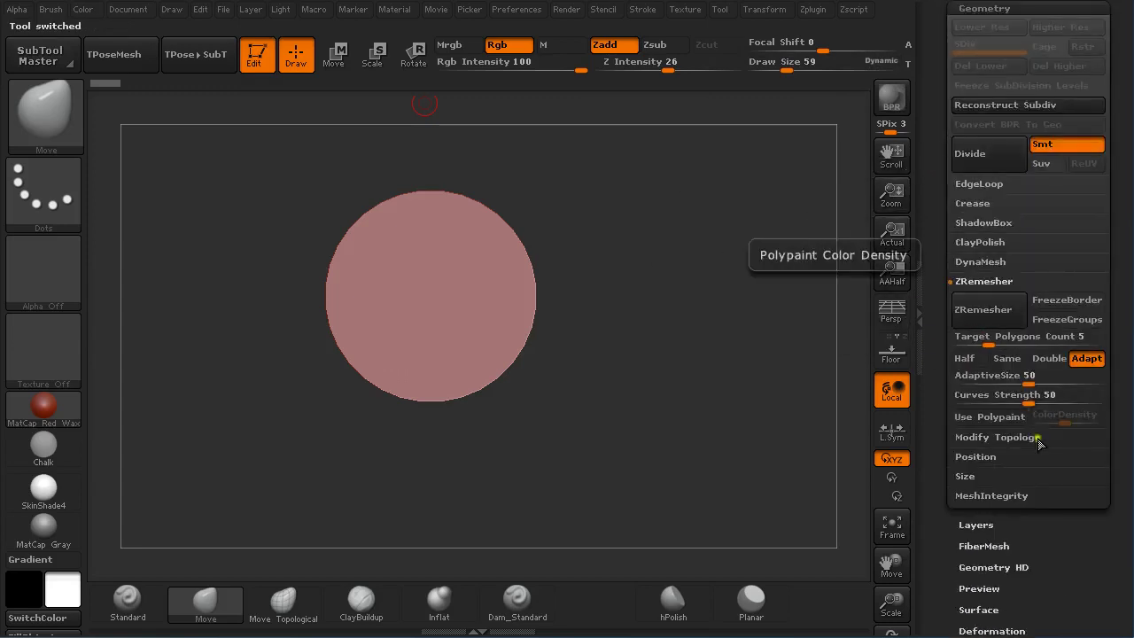
click(977, 263)
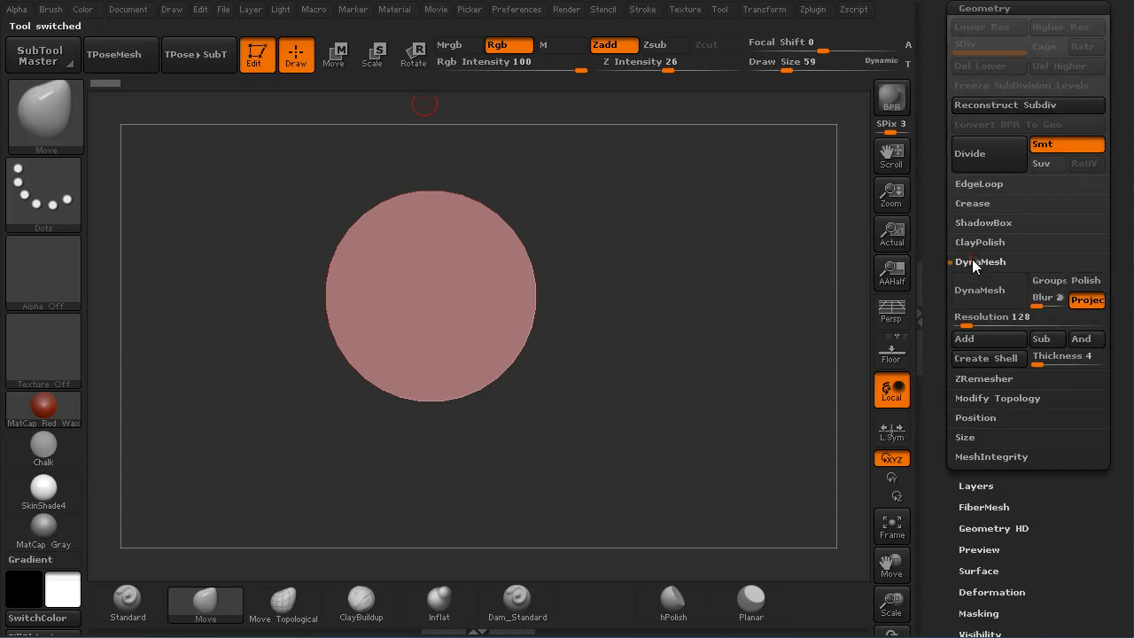
click(1086, 299)
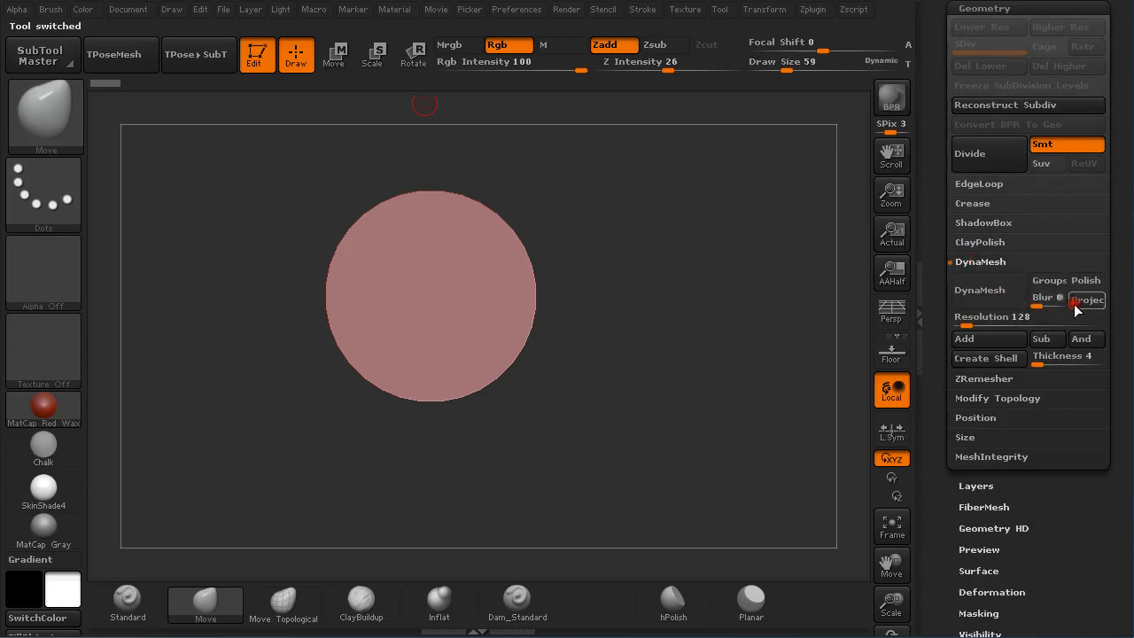
click(974, 291)
Paint a symmetrical bulb-shaped mask with a straight stem on the cylinder's front end face, then return to the Move brush
drag(645, 404, 666, 309)
key(ctrl)
key(ctrl)
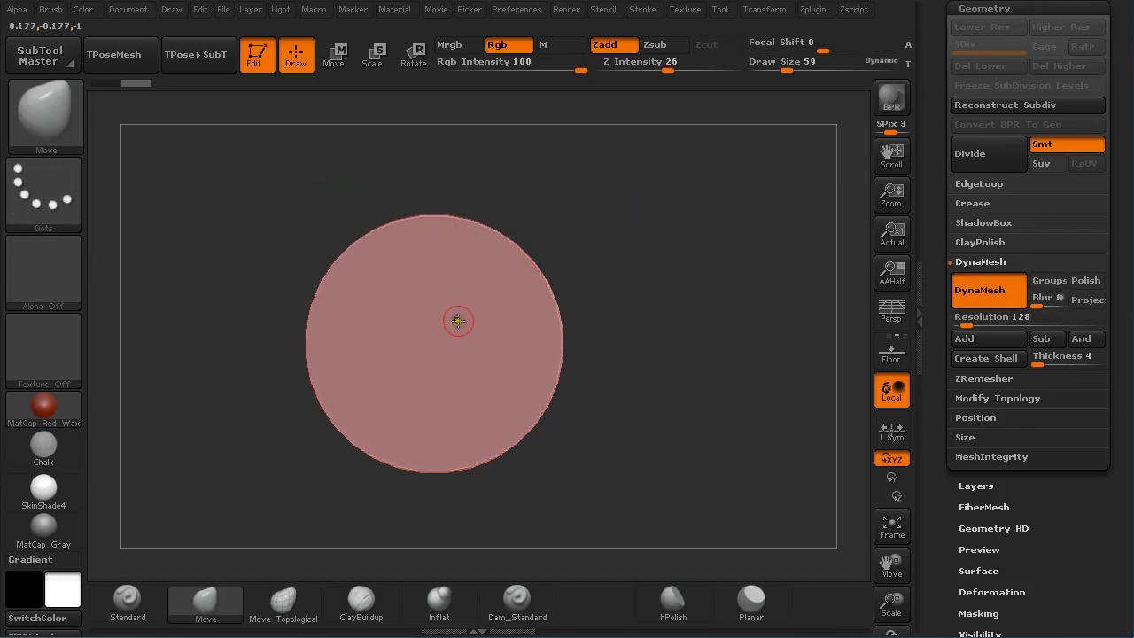
key(ctrl)
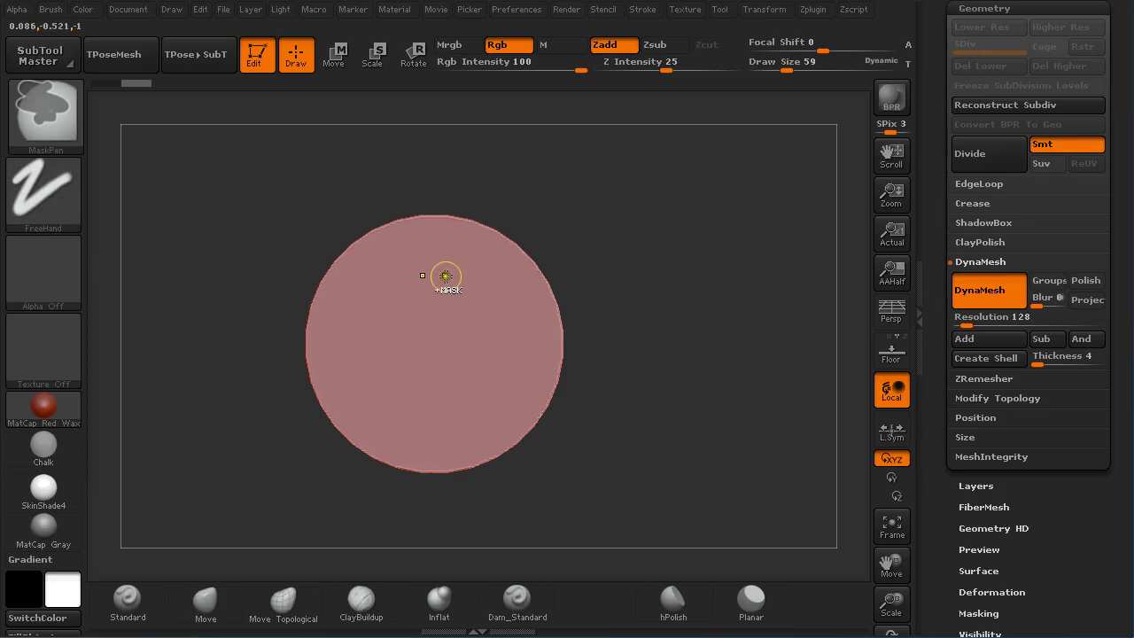
mouse_move(445, 274)
ctrl+mouse_down()
mouse_move(448, 286)
mouse_move(461, 269)
mouse_move(483, 295)
mouse_move(432, 286)
mouse_move(481, 304)
mouse_move(478, 372)
mouse_move(451, 379)
mouse_move(447, 450)
mouse_move(439, 403)
mouse_move(465, 349)
mouse_move(463, 314)
mouse_move(435, 346)
mouse_move(425, 324)
mouse_move(433, 365)
mouse_move(489, 301)
mouse_move(486, 285)
mouse_move(497, 311)
mouse_move(456, 372)
ctrl+mouse_up()
key(b)
key(m)
key(v)
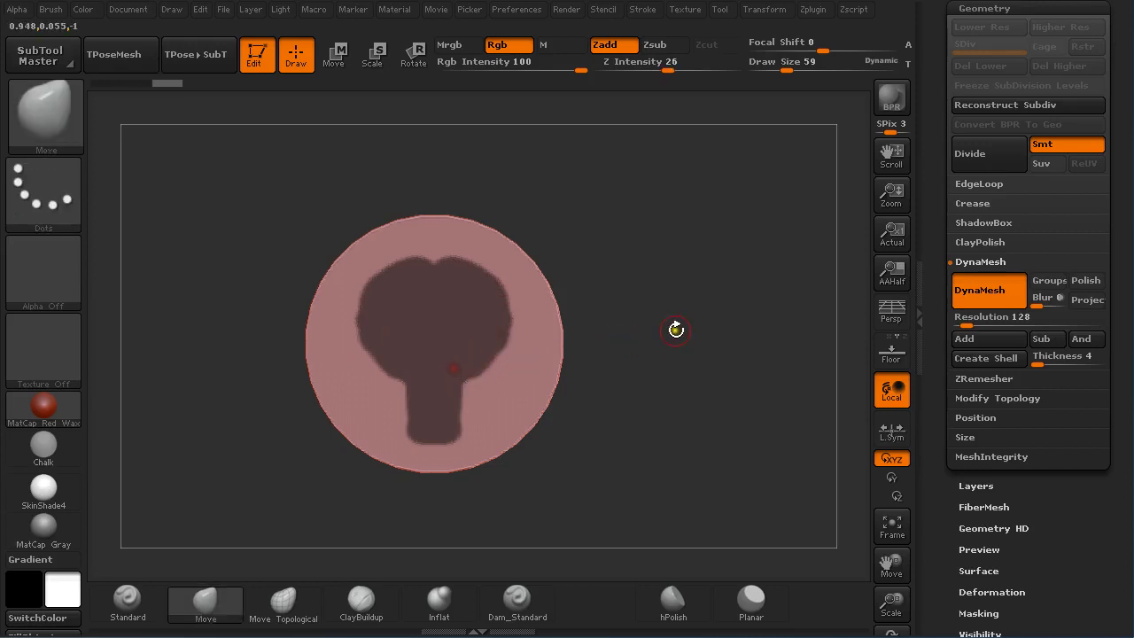
Align the cylinder to a side view and swap TransposeSmartMask for the plain Transpose brush in move mode
drag(676, 329, 608, 327)
key(w)
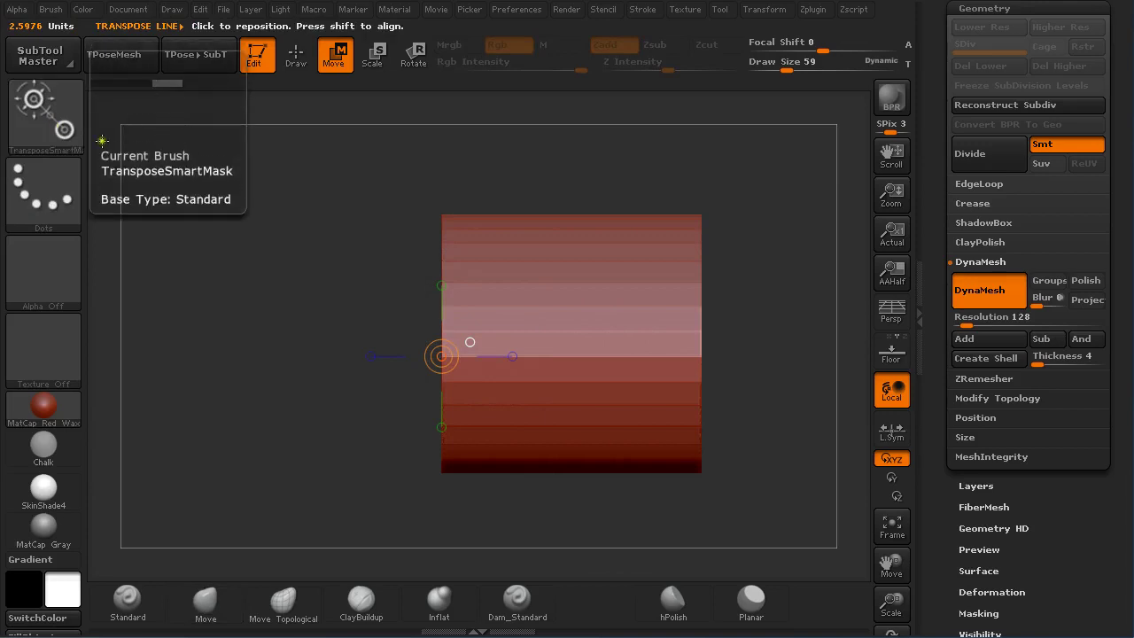
key(b)
key(t)
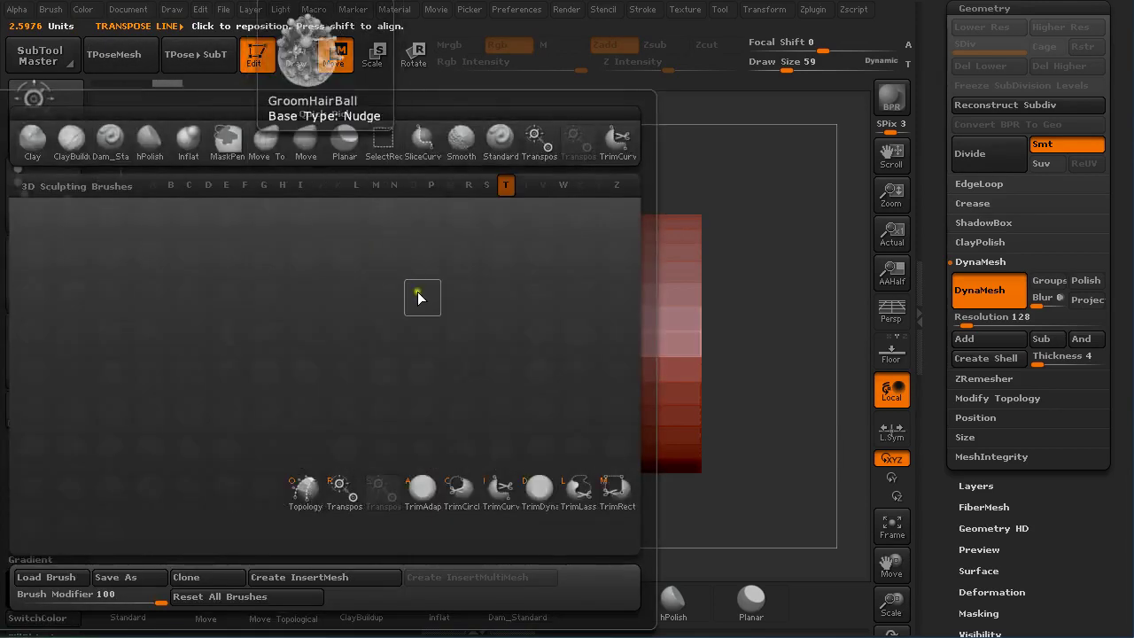
click(354, 489)
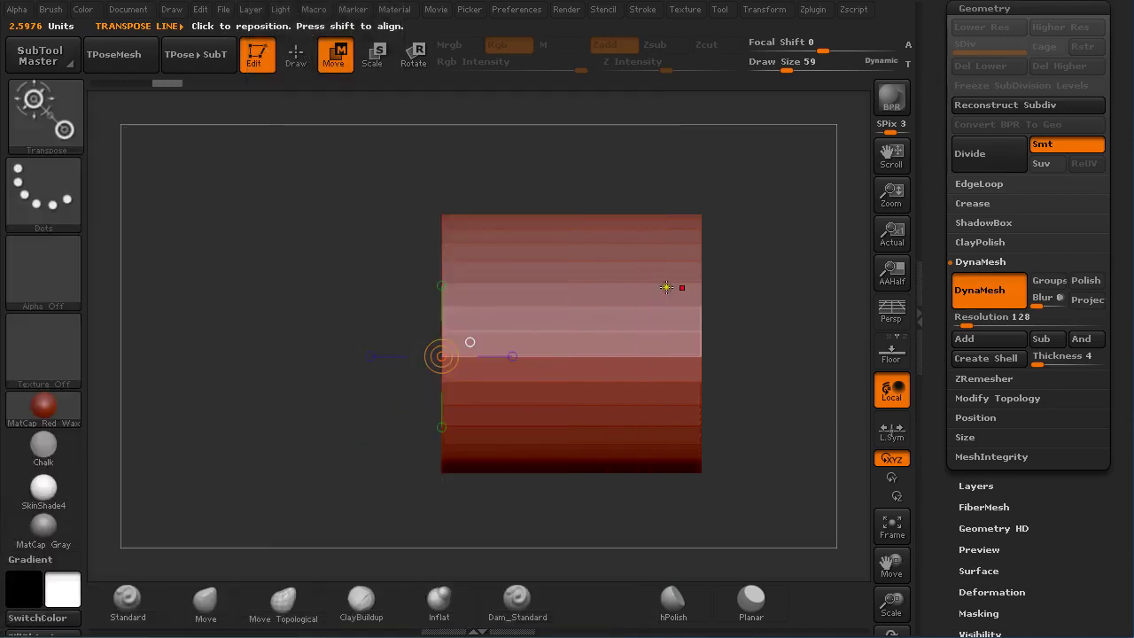
Stretch the unmasked part of the cylinder outward along its length with a transpose line, leaving the masked shape as a recess
mouse_move(697, 354)
mouse_down()
mouse_move(80, 356)
mouse_move(349, 379)
mouse_up()
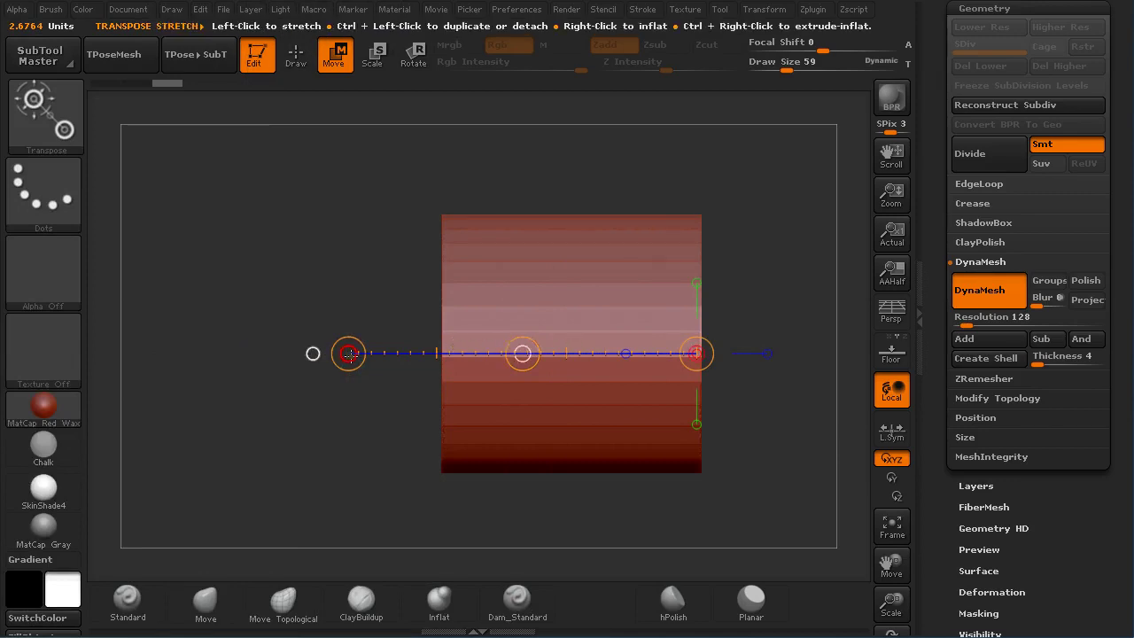
drag(349, 353, 238, 241)
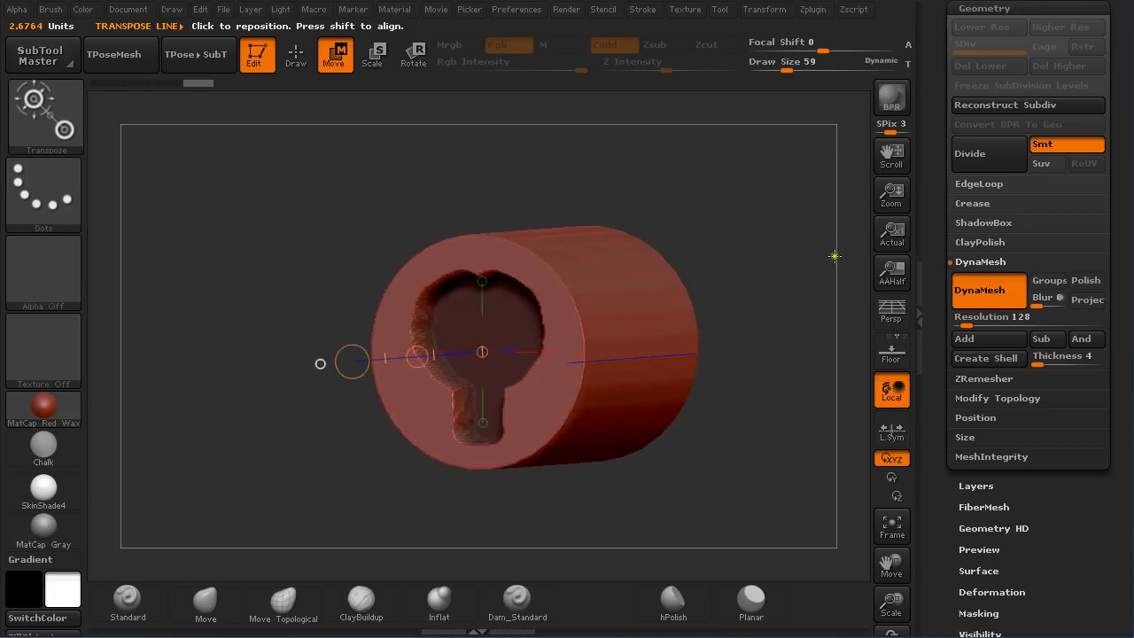
mouse_move(828, 255)
mouse_down()
mouse_move(777, 225)
mouse_move(786, 222)
mouse_move(780, 207)
mouse_move(679, 206)
mouse_up()
key(q)
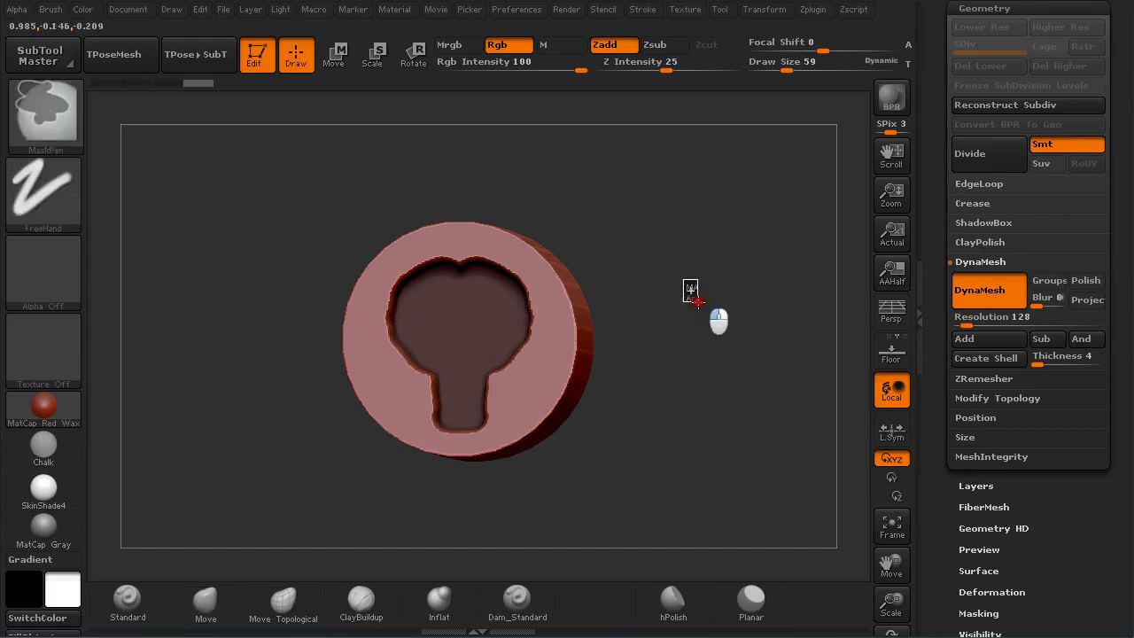
Clear the mask and remesh the recessed cylinder with DynaMesh
ctrl+drag(685, 272, 696, 304)
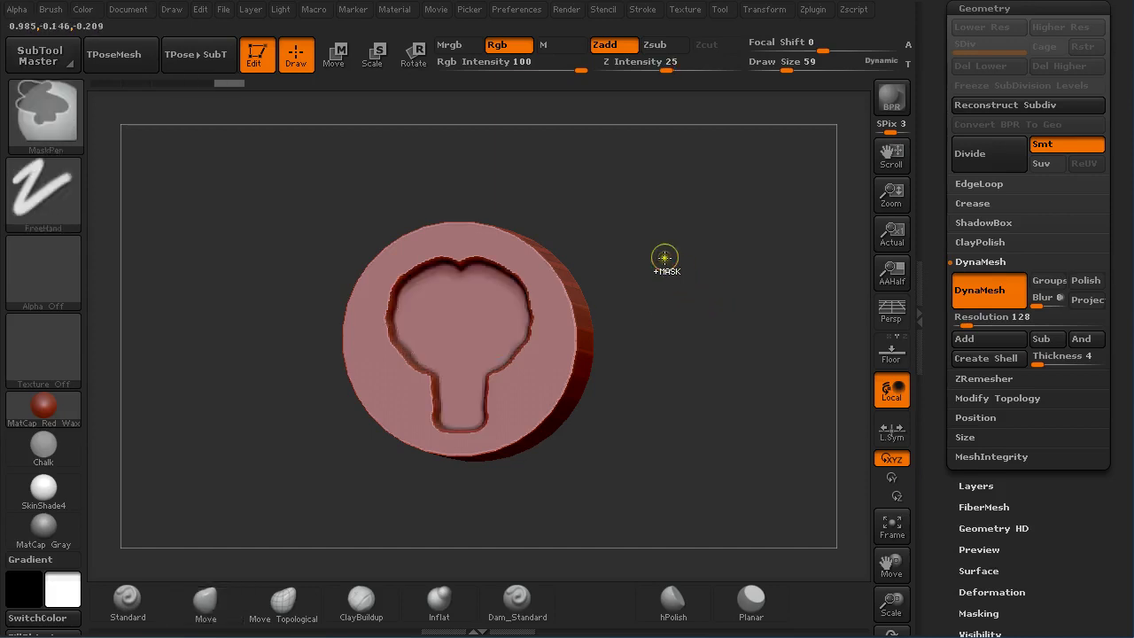
ctrl+drag(663, 256, 732, 336)
drag(706, 300, 724, 283)
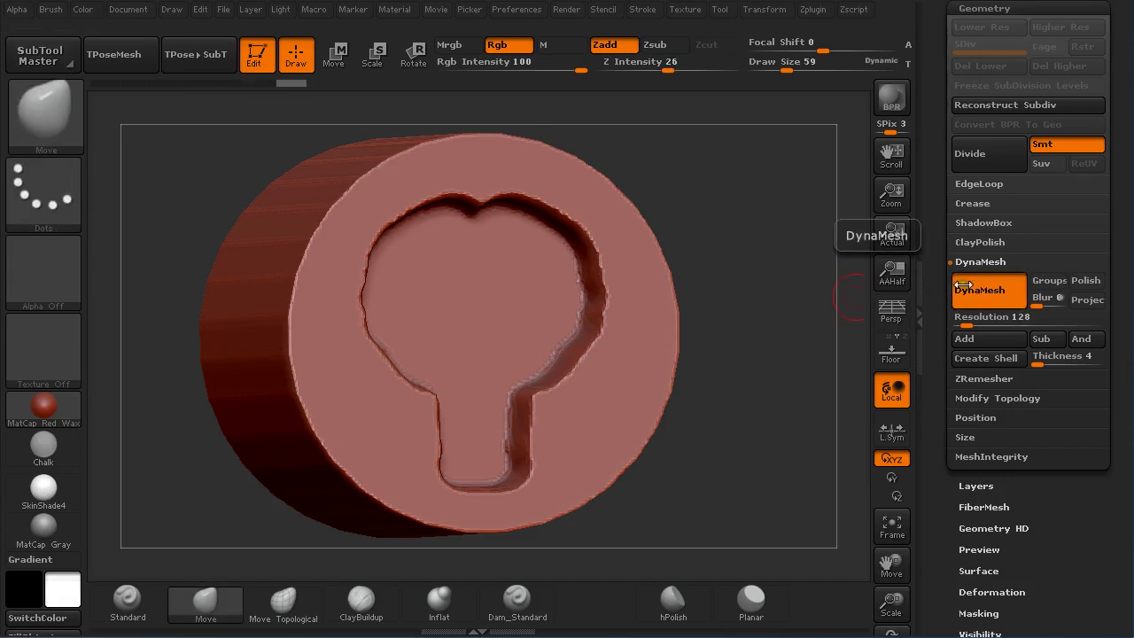
Check the wireframe around the recess, turn off DynaMesh for the cylinder and return to an unwired front view
key(shift+f)
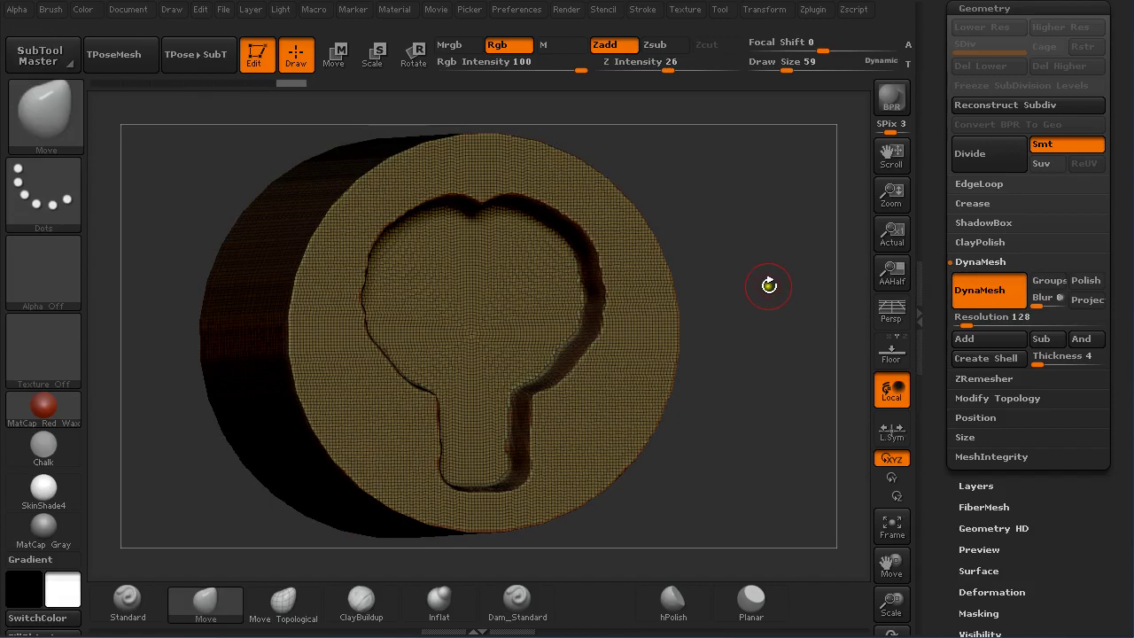
alt+drag(769, 285, 831, 383)
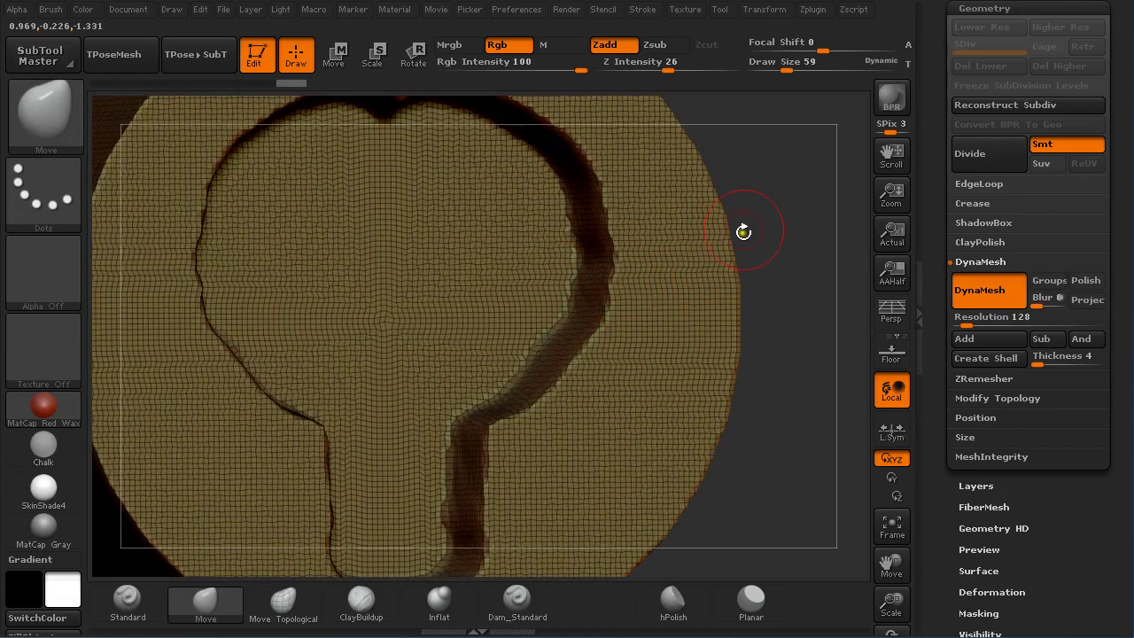
drag(772, 228, 737, 226)
drag(737, 288, 718, 263)
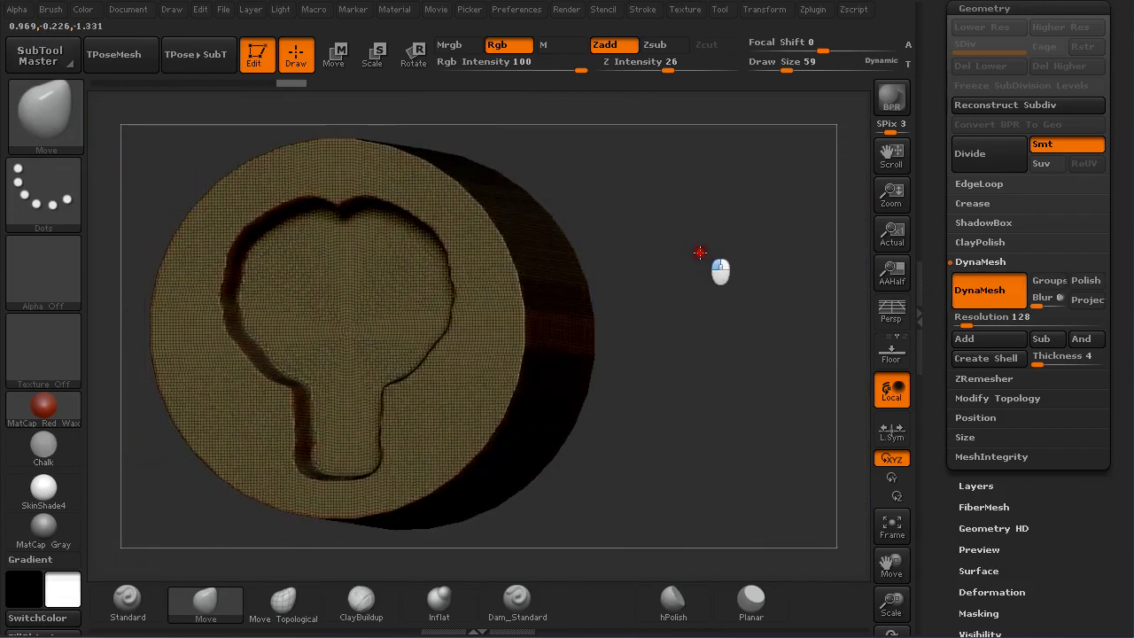
click(975, 299)
shift+drag(731, 296, 675, 290)
key(shift+f)
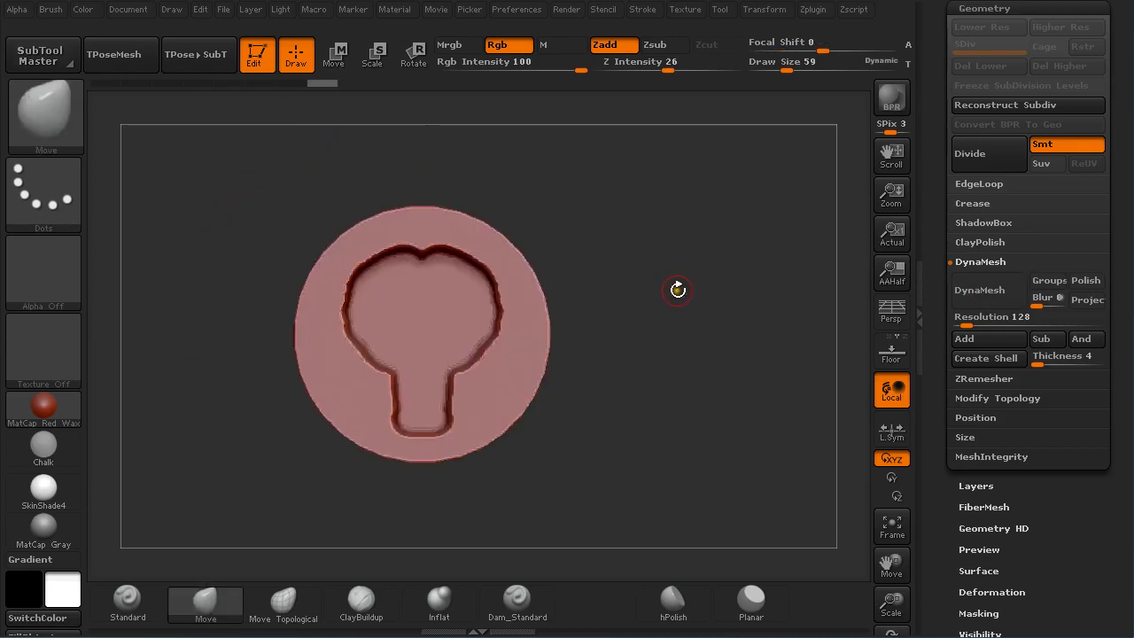
Duplicate the cylinder horizontally with a transpose line so both copies sit side by side
key(w)
drag(442, 339, 675, 339)
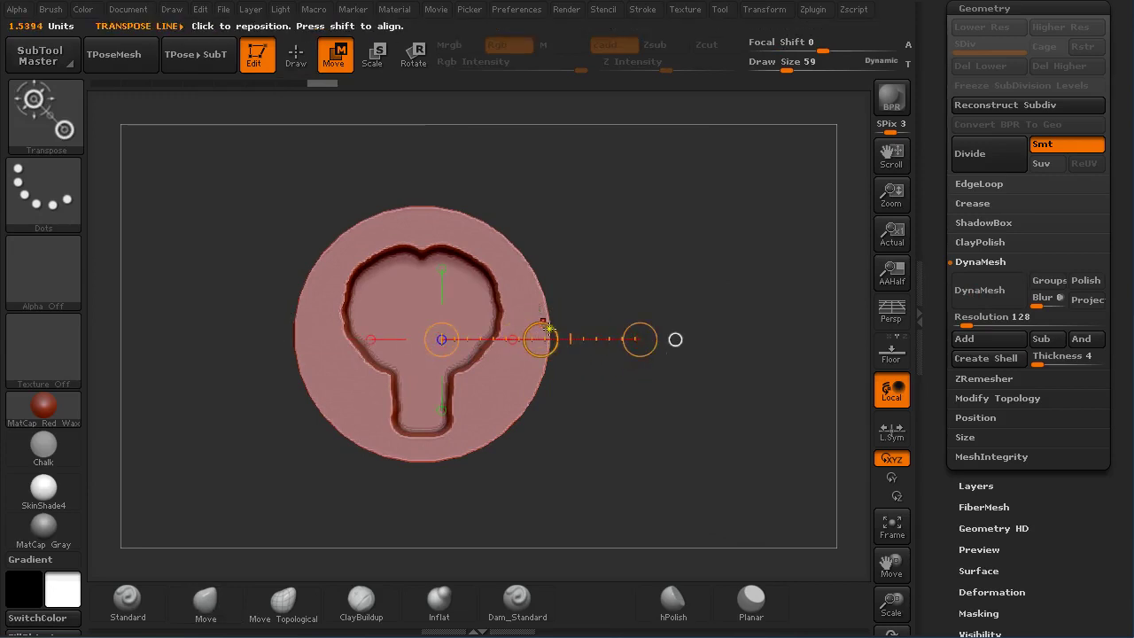
ctrl+drag(538, 339, 822, 350)
alt+drag(763, 174, 641, 178)
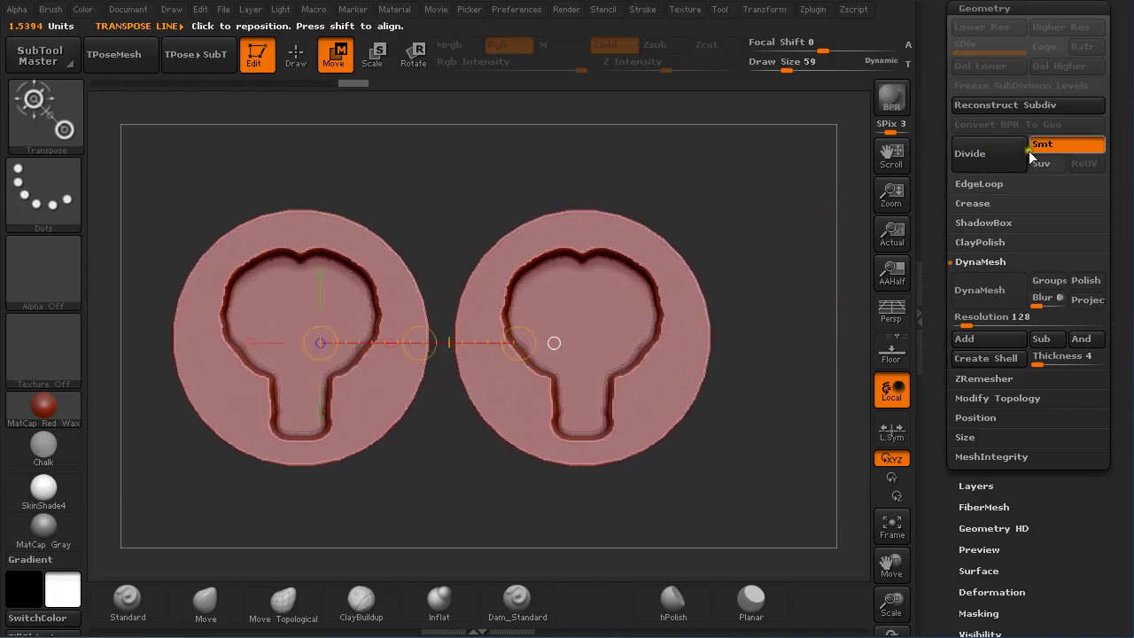
Split the unmasked points into a separate subtool and select the first subtool
drag(1123, 121, 1123, 217)
click(986, 159)
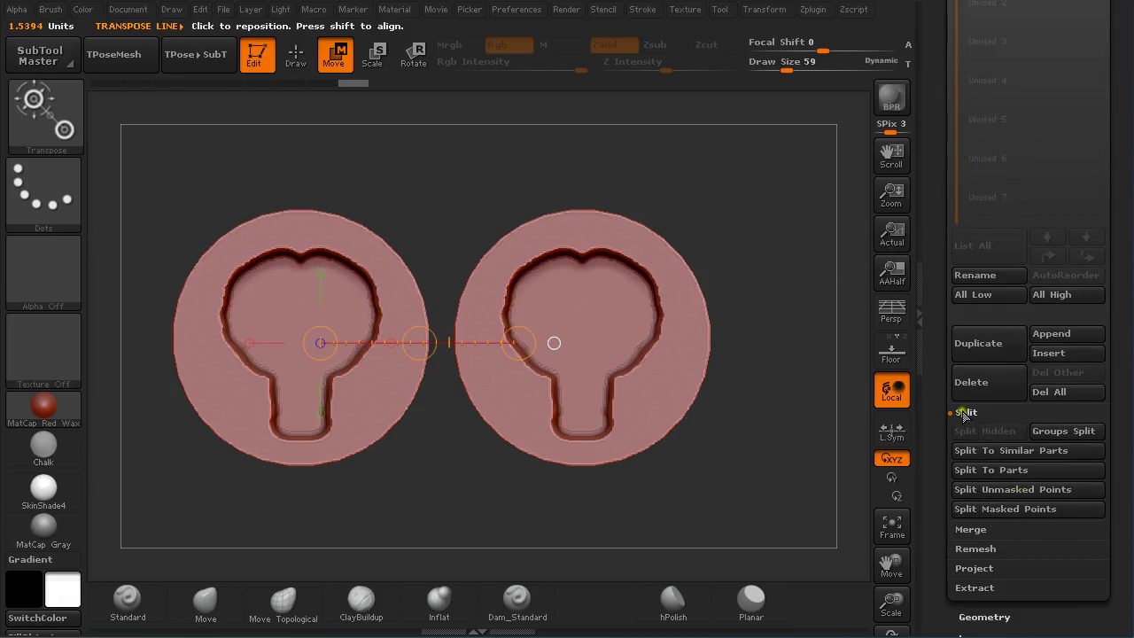
click(1024, 489)
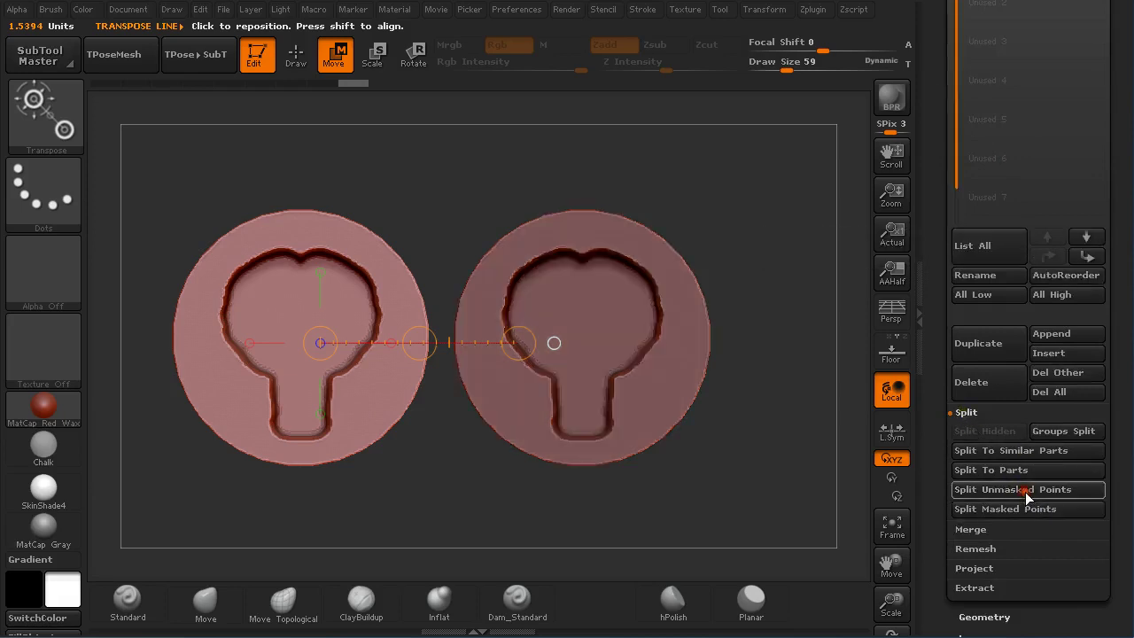
scroll(1042, 202, up, 3)
click(983, 125)
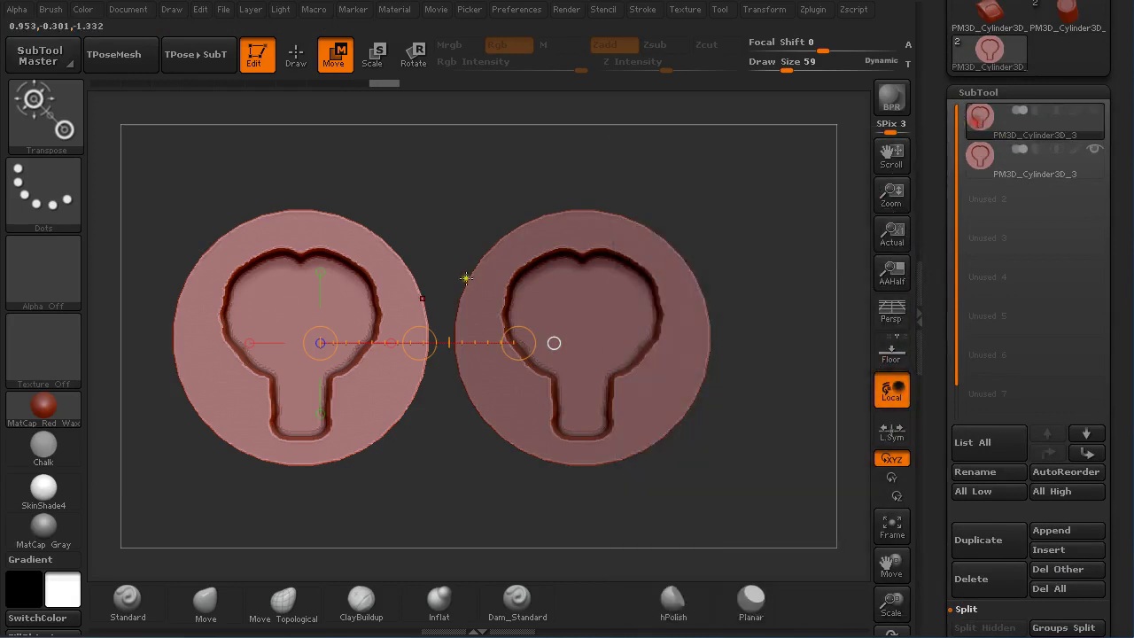
Apply Polish By Features in open-circle mode to the selected cylinder and compare its recess with the unpolished copy
drag(425, 212, 443, 198)
key(q)
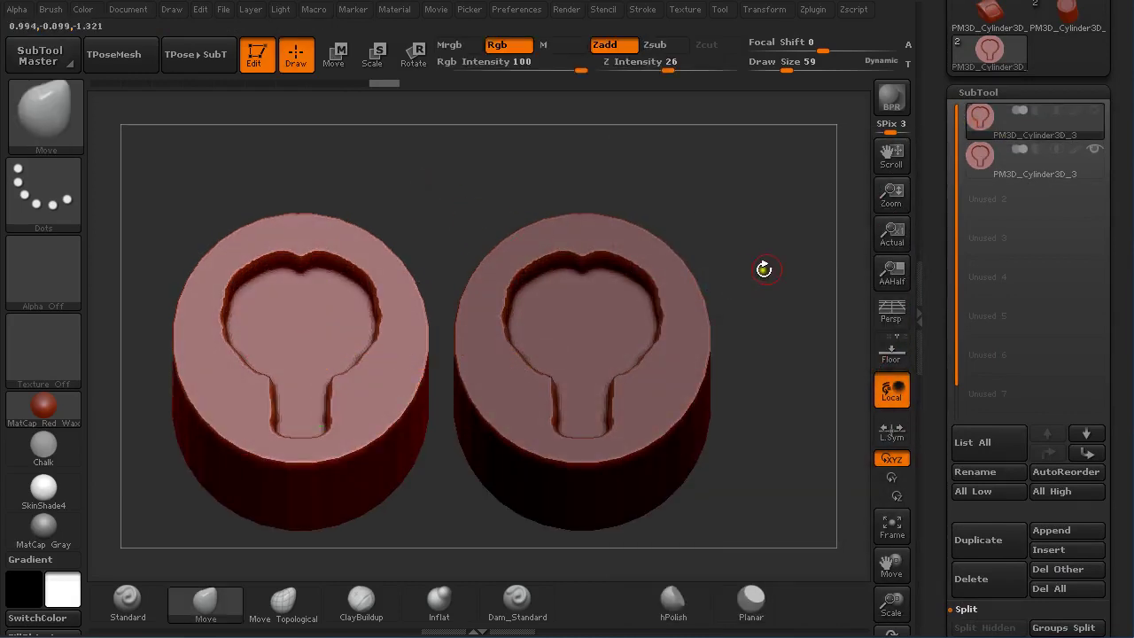
click(963, 92)
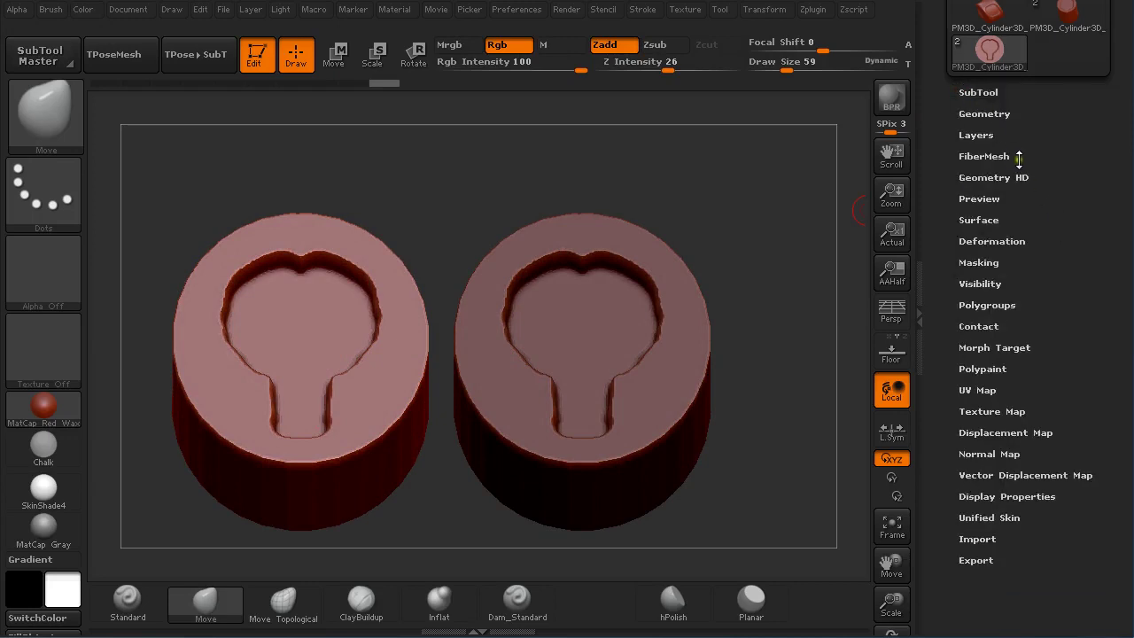
click(990, 238)
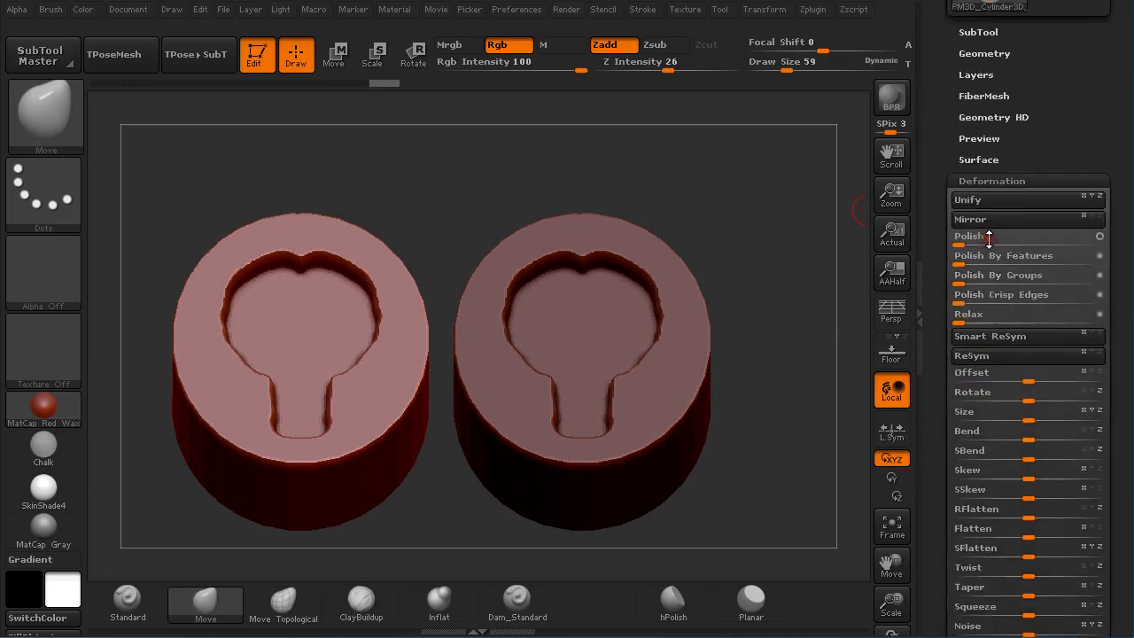
scroll(1119, 178, down, 5)
drag(1118, 122, 1121, 189)
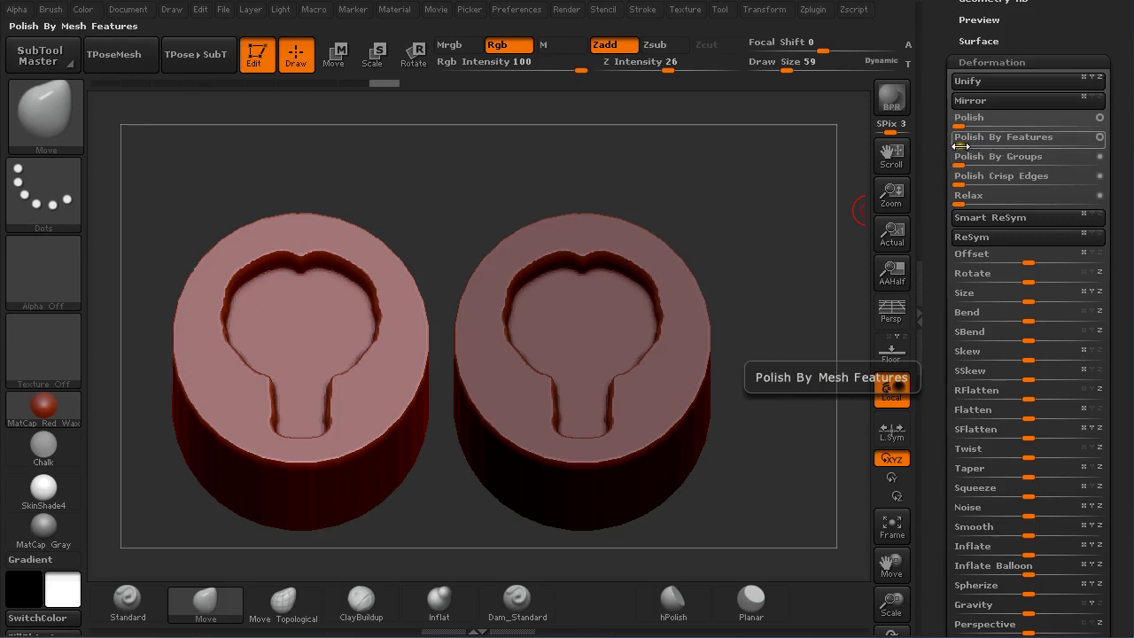
drag(957, 145, 999, 145)
drag(435, 228, 465, 244)
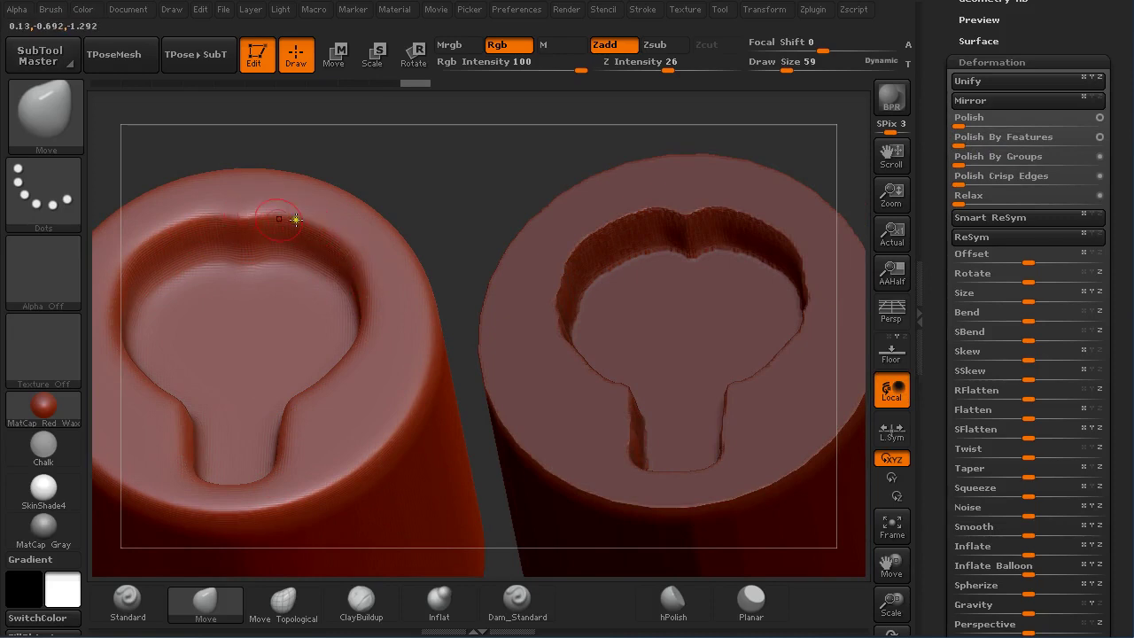
Try Polish By Groups in open-circle mode on the selected cylinder and undo the polish
click(1010, 164)
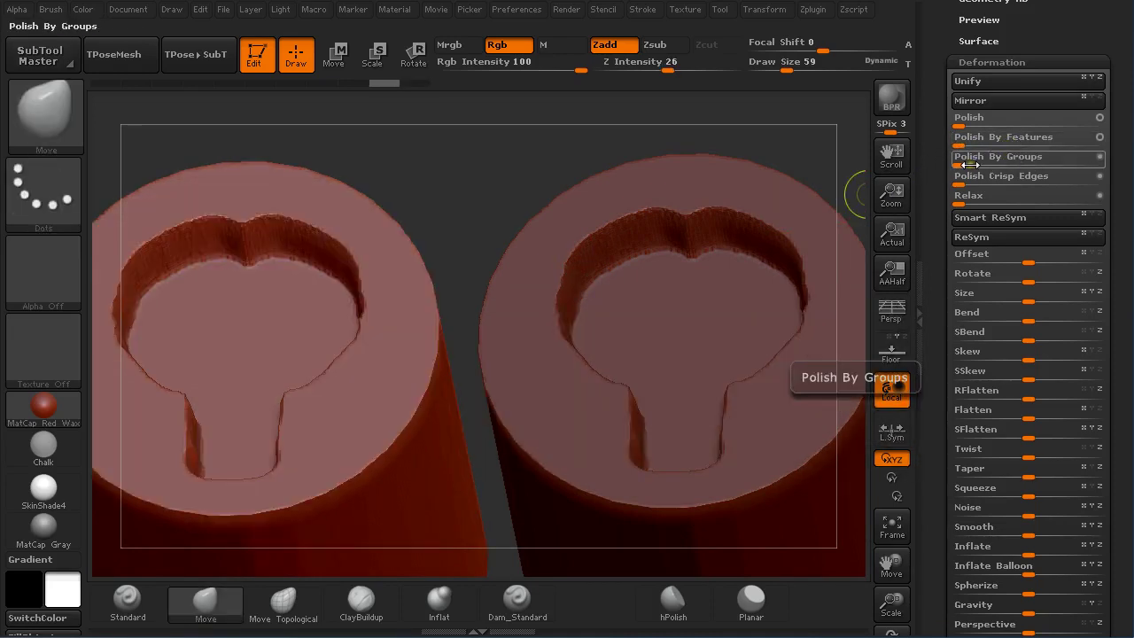
click(1101, 157)
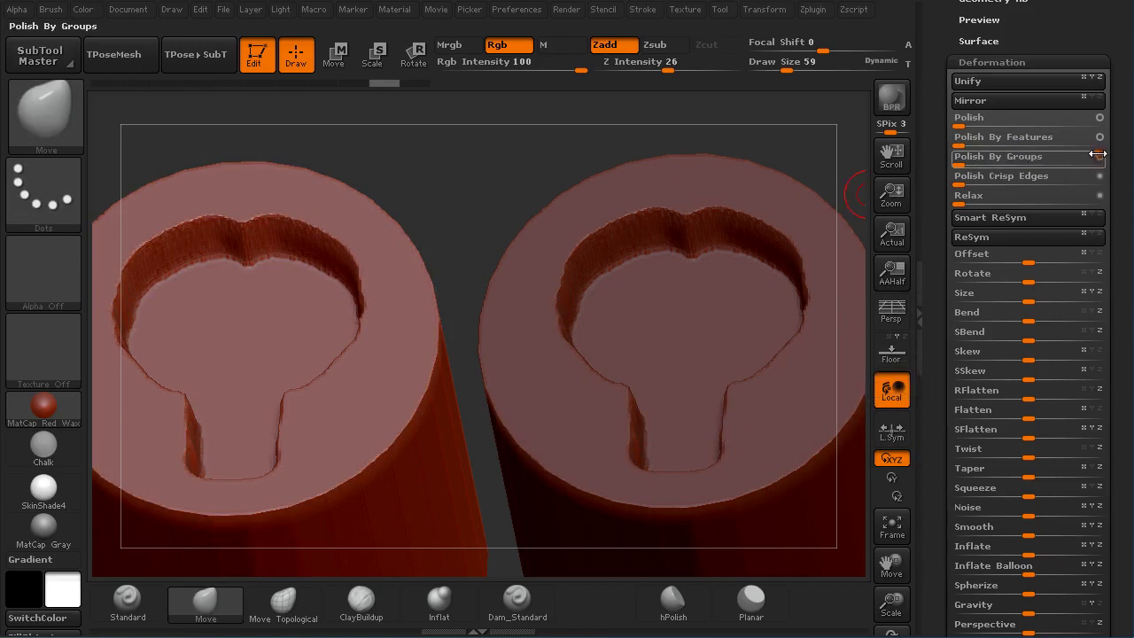
key(shift+f)
key(shift+f)
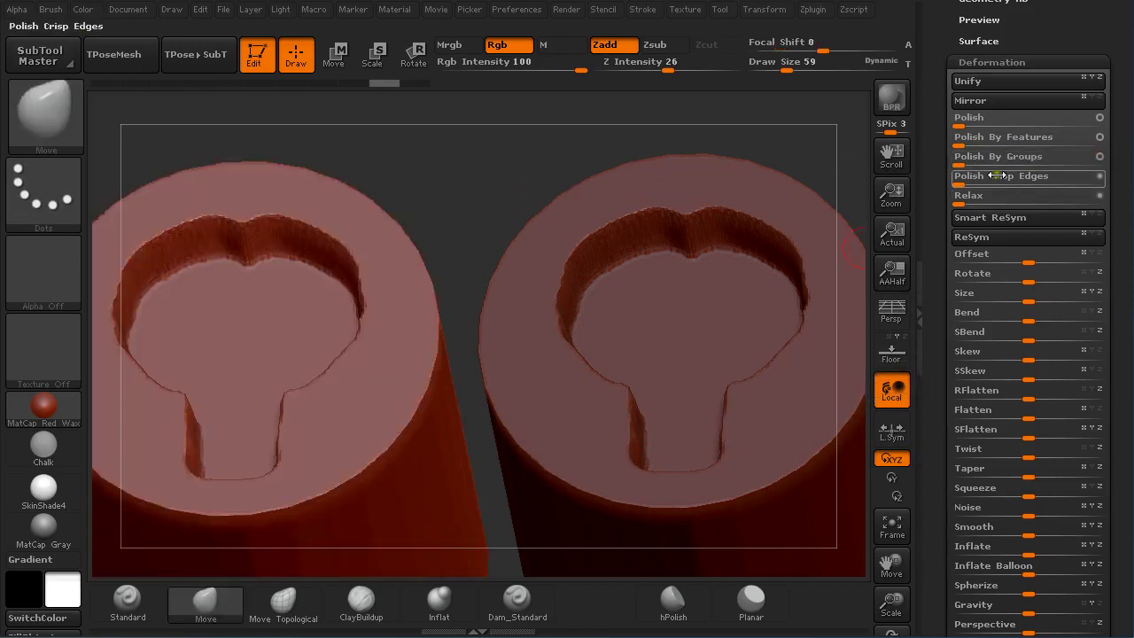
click(992, 165)
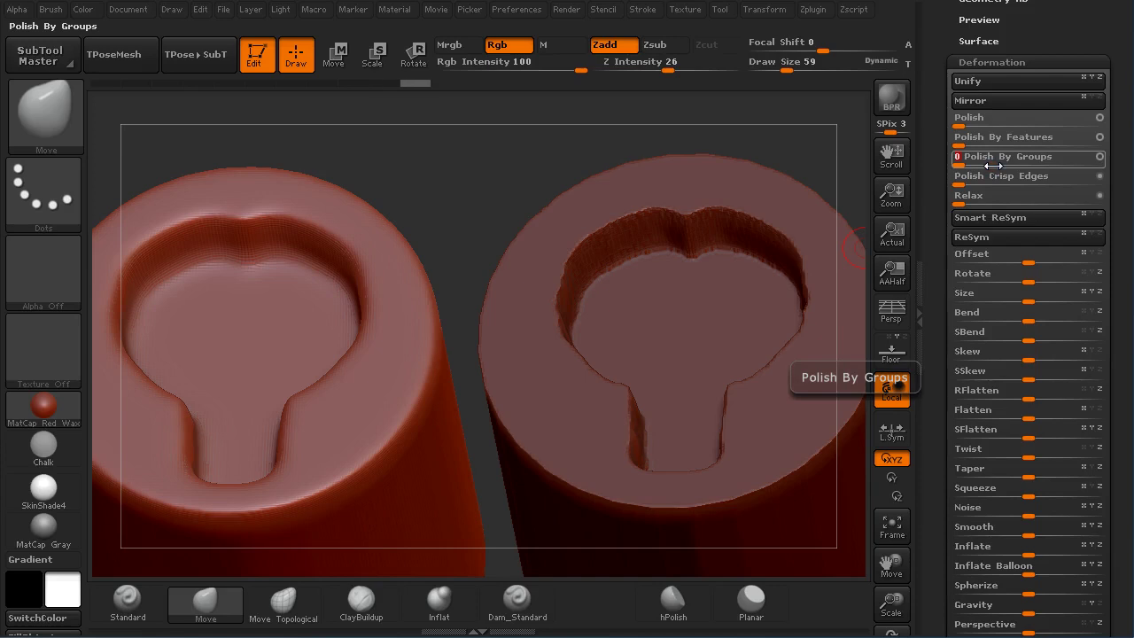
key(ctrl+z)
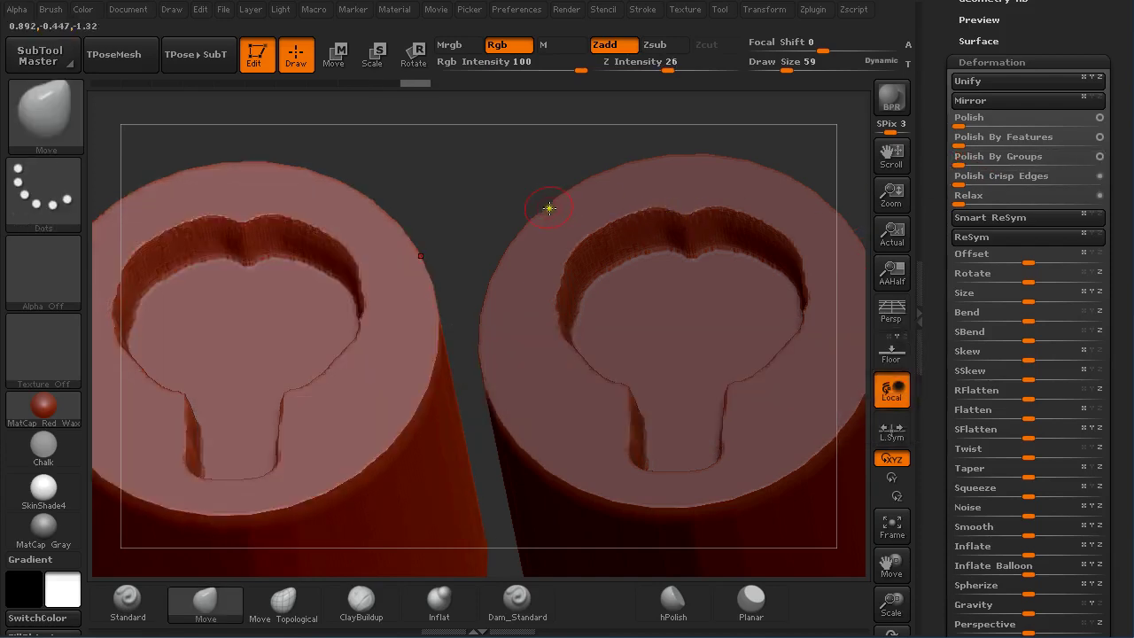
Select the second cylinder as the active subtool and make both cylinders visible in the subtool list
alt+click(656, 265)
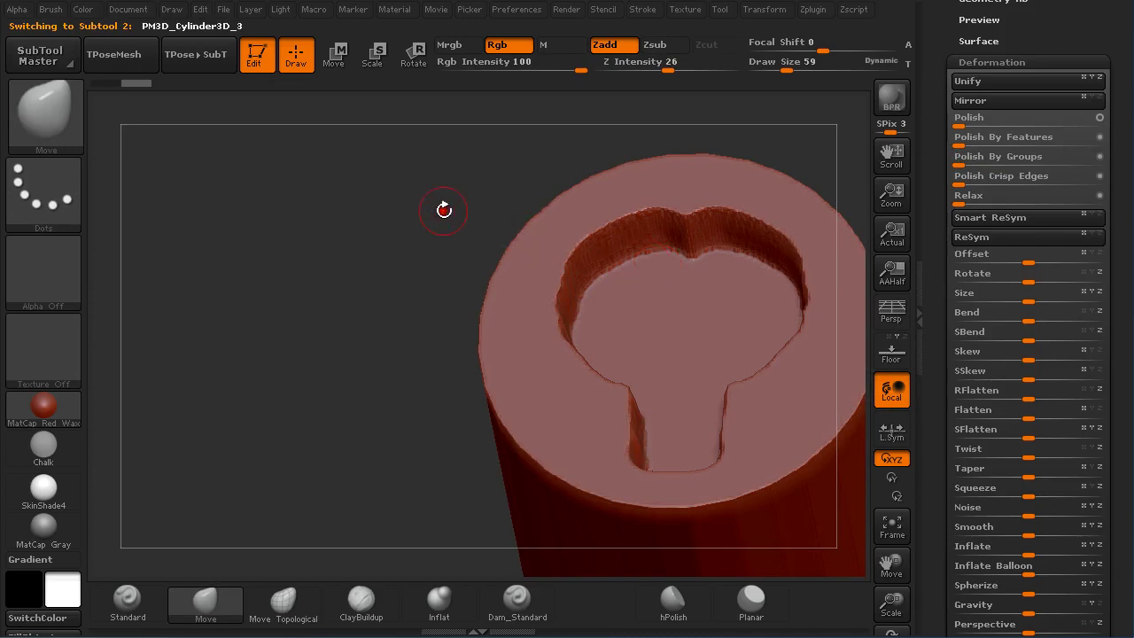
alt+drag(791, 160, 703, 71)
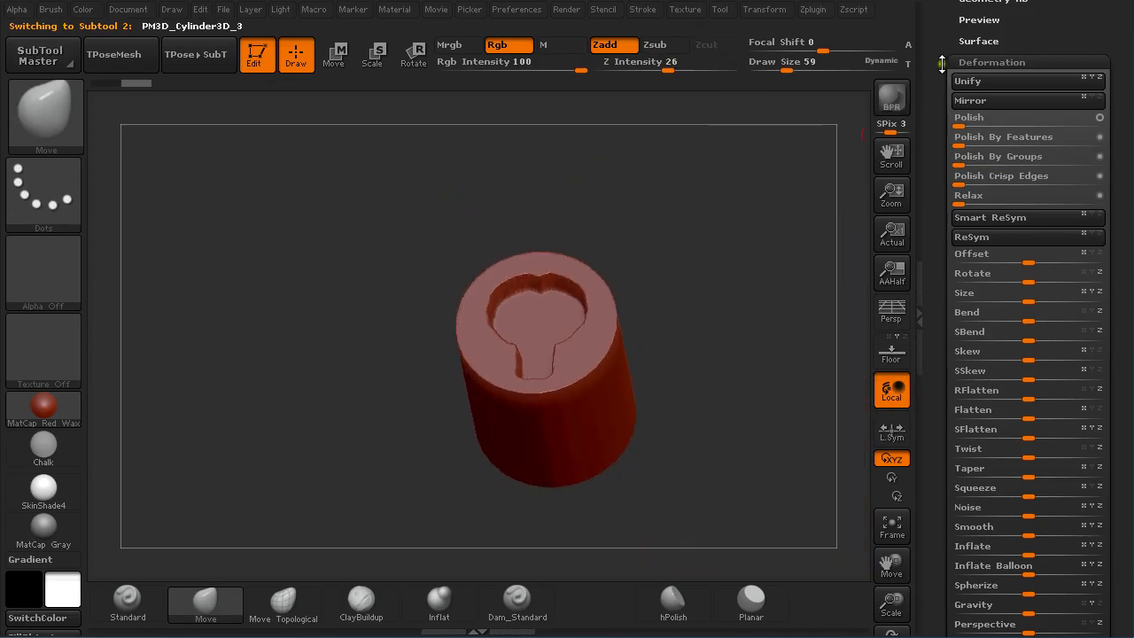
drag(1054, 21, 1086, 142)
click(988, 127)
drag(1114, 79, 1113, 434)
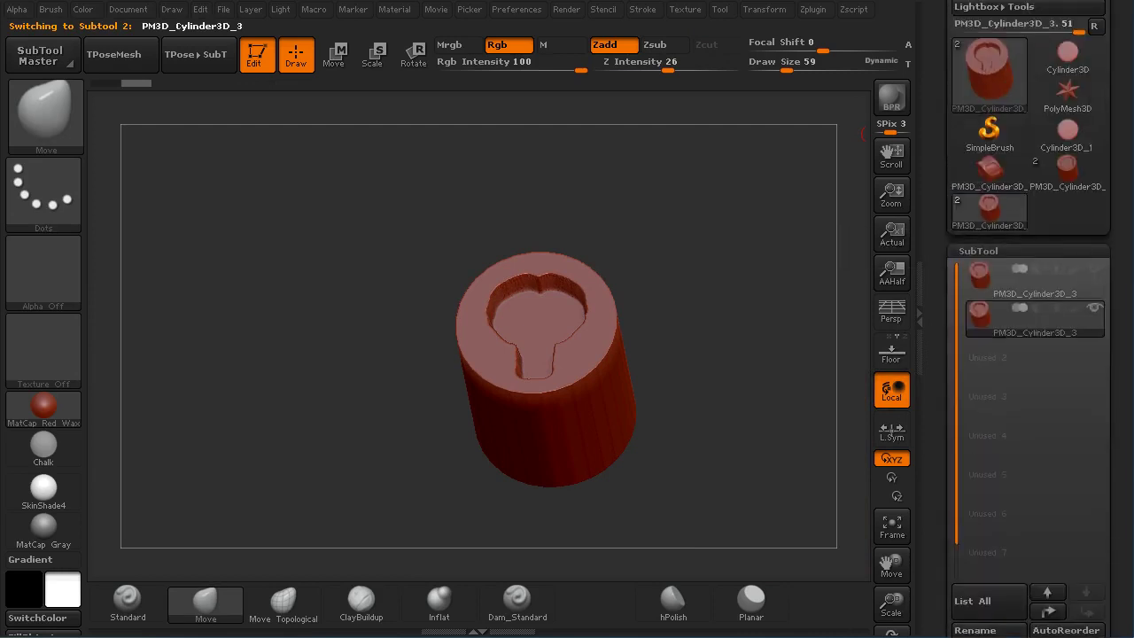
click(1098, 312)
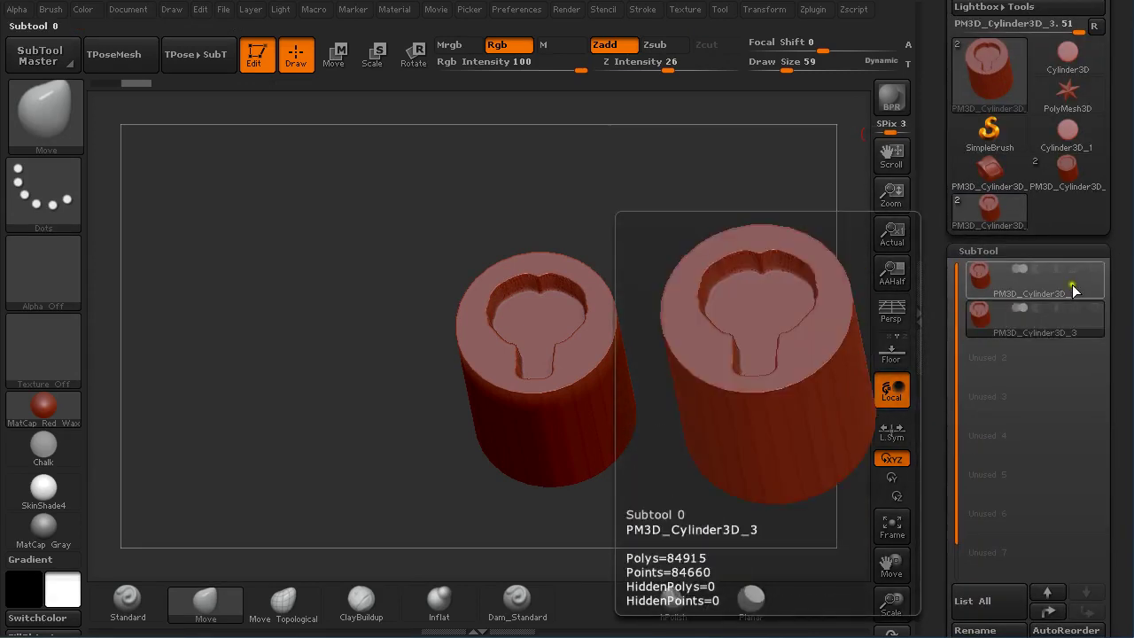
drag(1092, 260, 1092, 266)
click(1093, 275)
mouse_move(1090, 324)
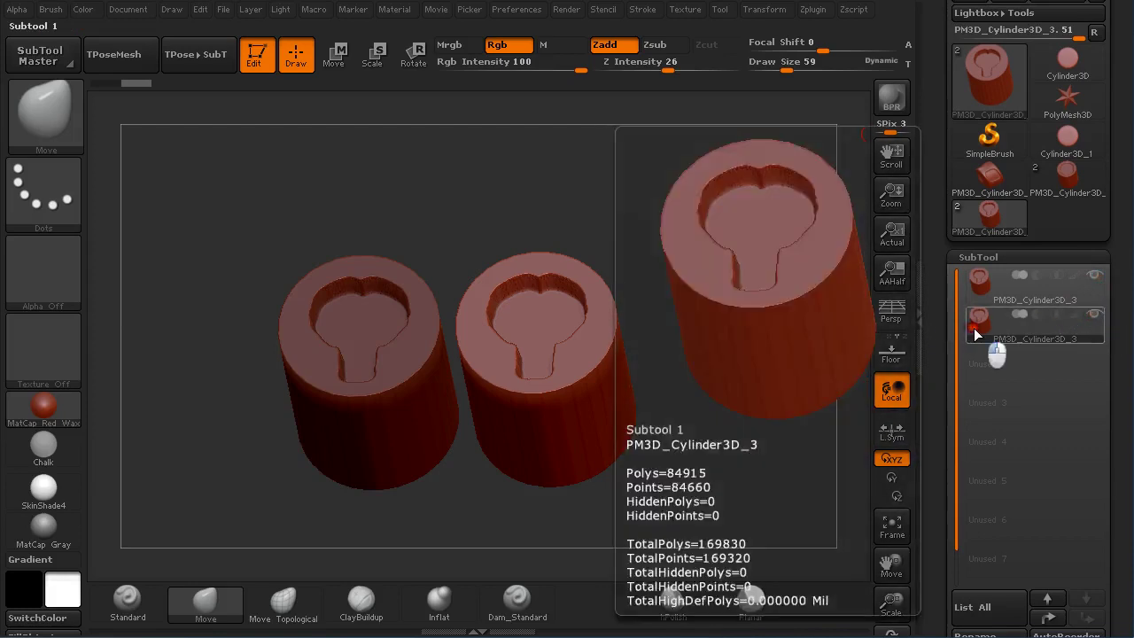
Isolate the top rim face of the second cylinder, make it its own polygroup and show the whole mesh again
drag(750, 303, 783, 456)
drag(463, 221, 369, 205)
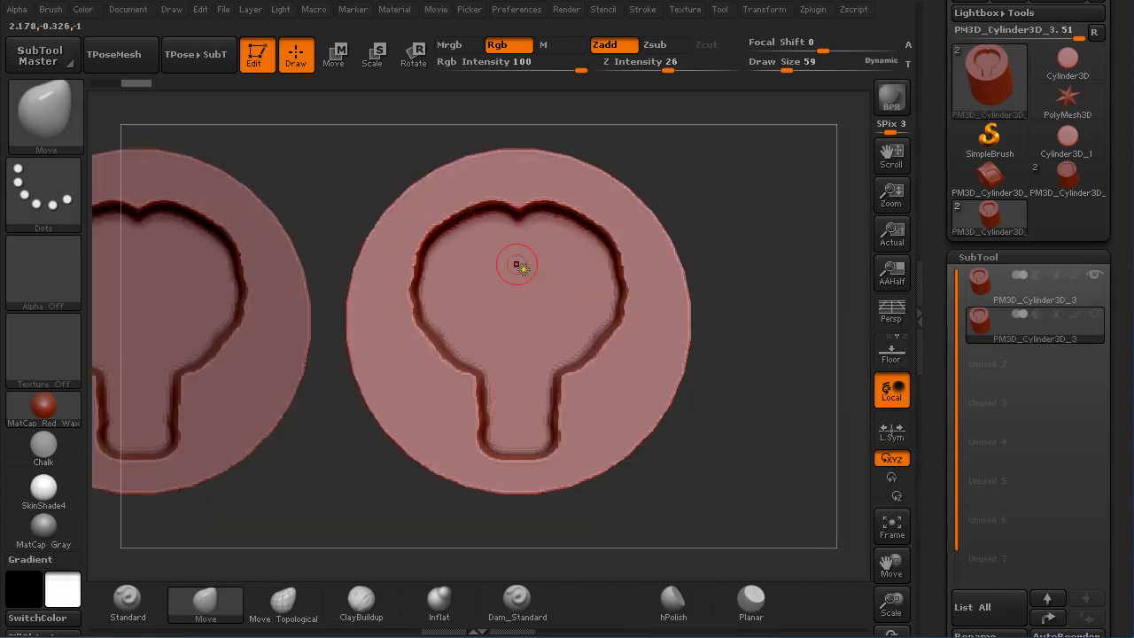
drag(738, 218, 640, 291)
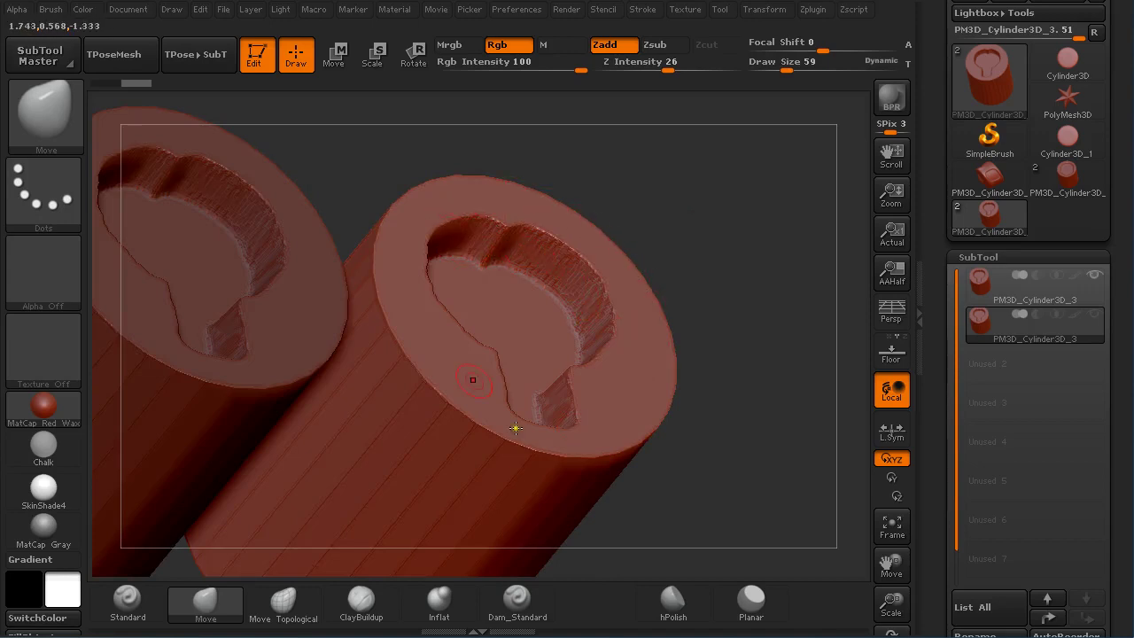
drag(789, 313, 773, 258)
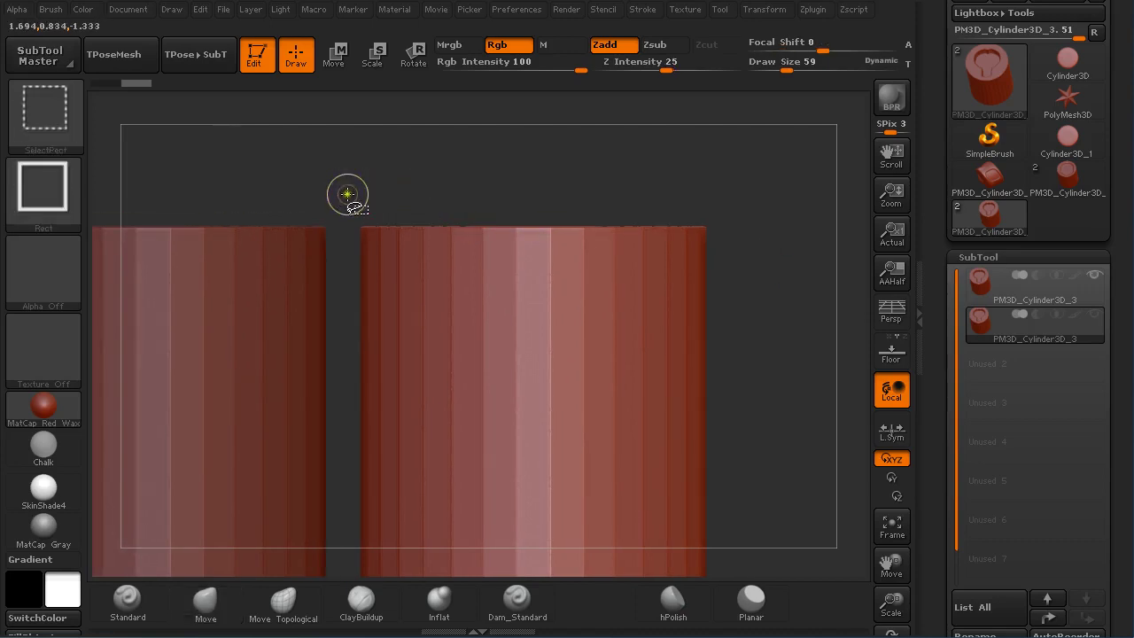
mouse_move(341, 196)
ctrl+shift+mouse_down()
mouse_move(540, 227)
mouse_move(754, 222)
mouse_move(762, 366)
mouse_move(754, 323)
ctrl+shift+mouse_up()
ctrl+click(768, 244)
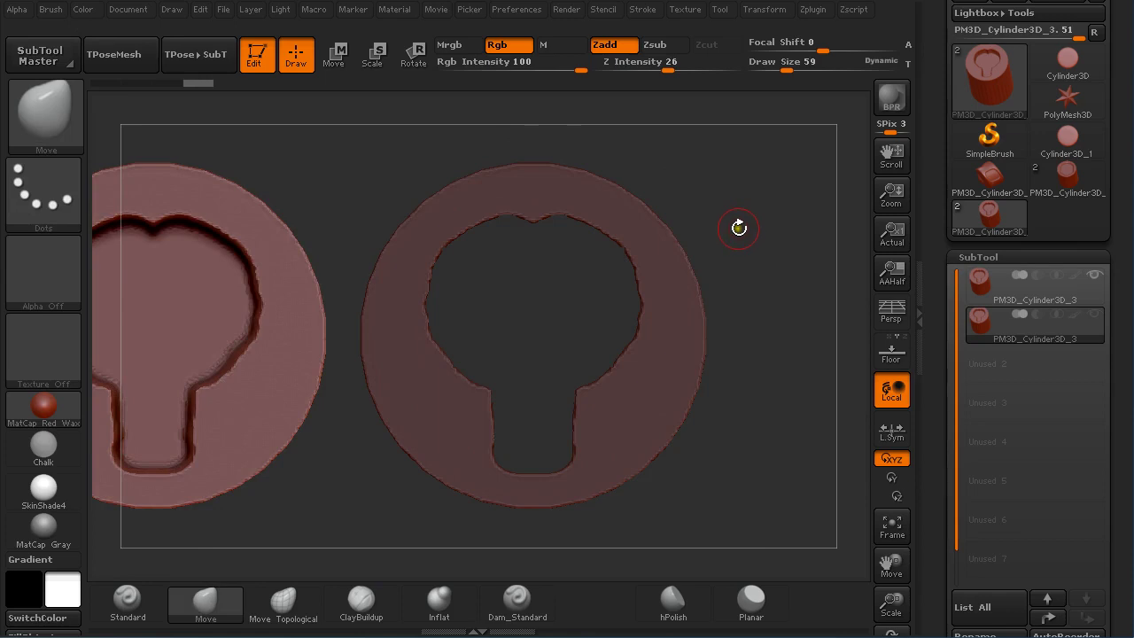
ctrl+click(737, 232)
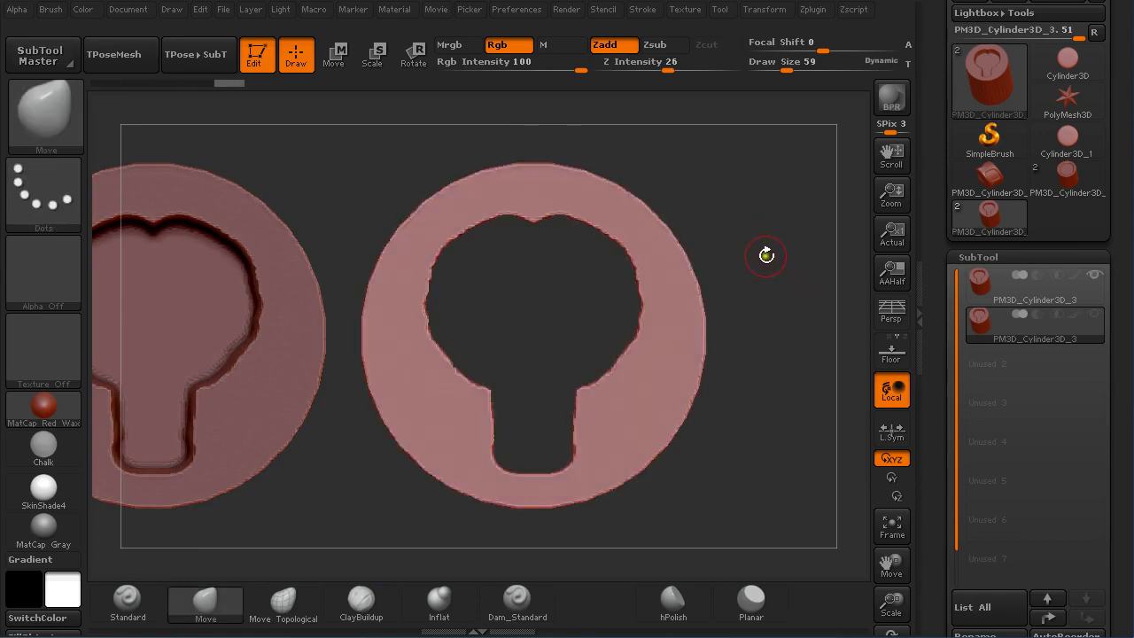
ctrl+click(766, 255)
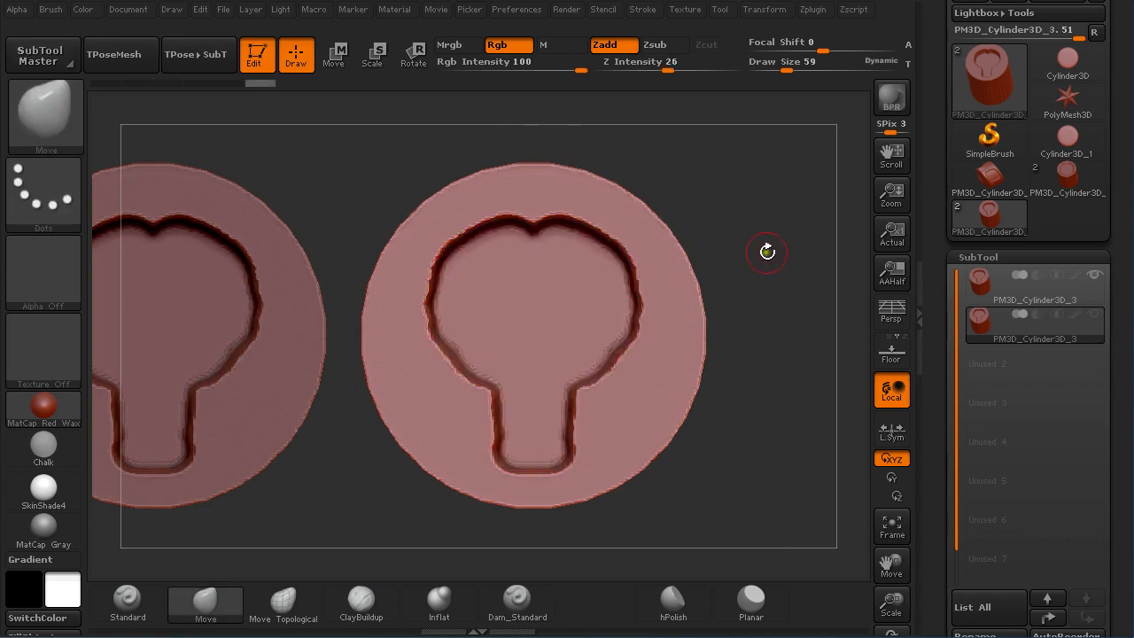
Inspect the second cylinder's polygroups on the wireframe from an angle and from the front, and hide the wireframe
drag(771, 271, 763, 205)
key(shift+f)
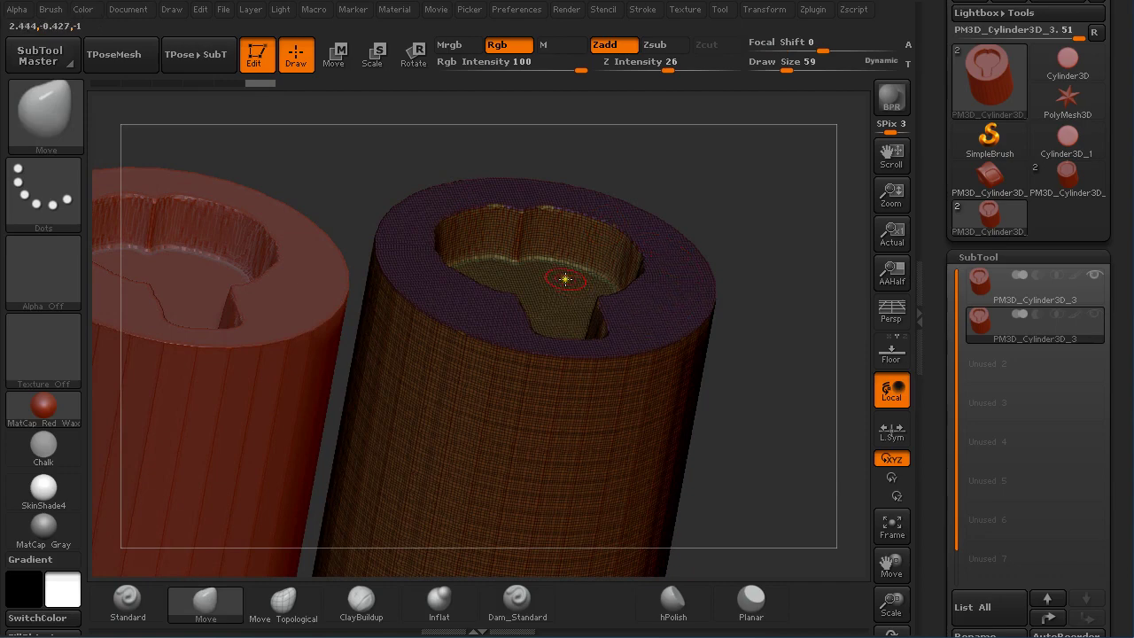
shift+drag(771, 208, 744, 307)
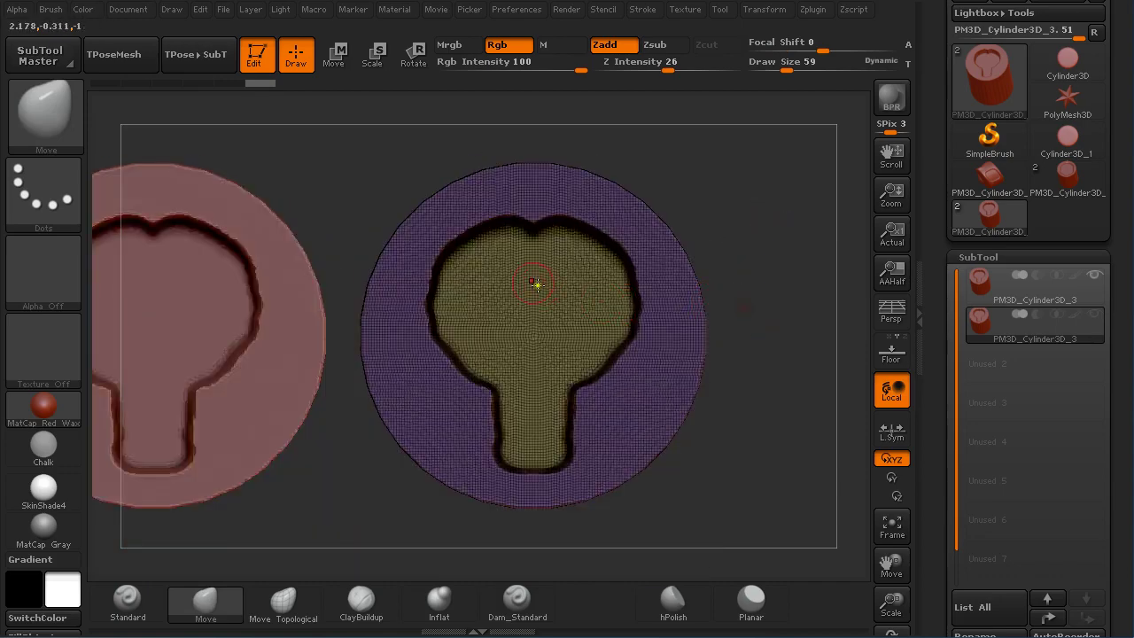
key(shift+f)
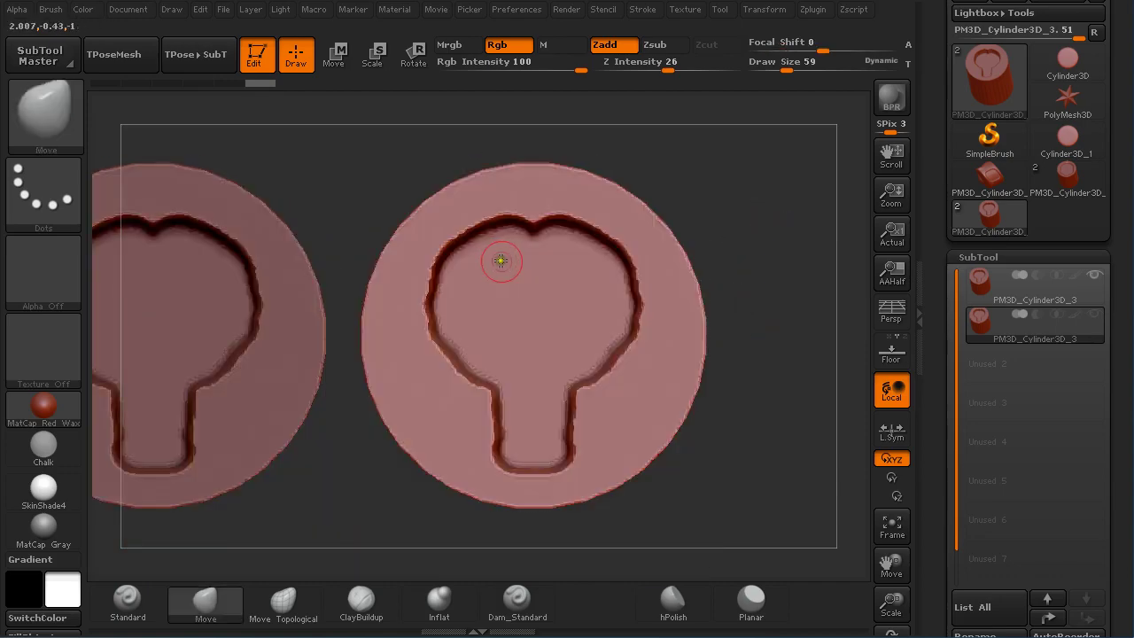
Try masking the recess floor with freehand strokes and clear the mask
key(ctrl)
key(ctrl)
mouse_move(501, 248)
ctrl+mouse_down()
mouse_move(466, 258)
mouse_move(581, 257)
mouse_move(603, 288)
mouse_move(540, 276)
ctrl+mouse_up()
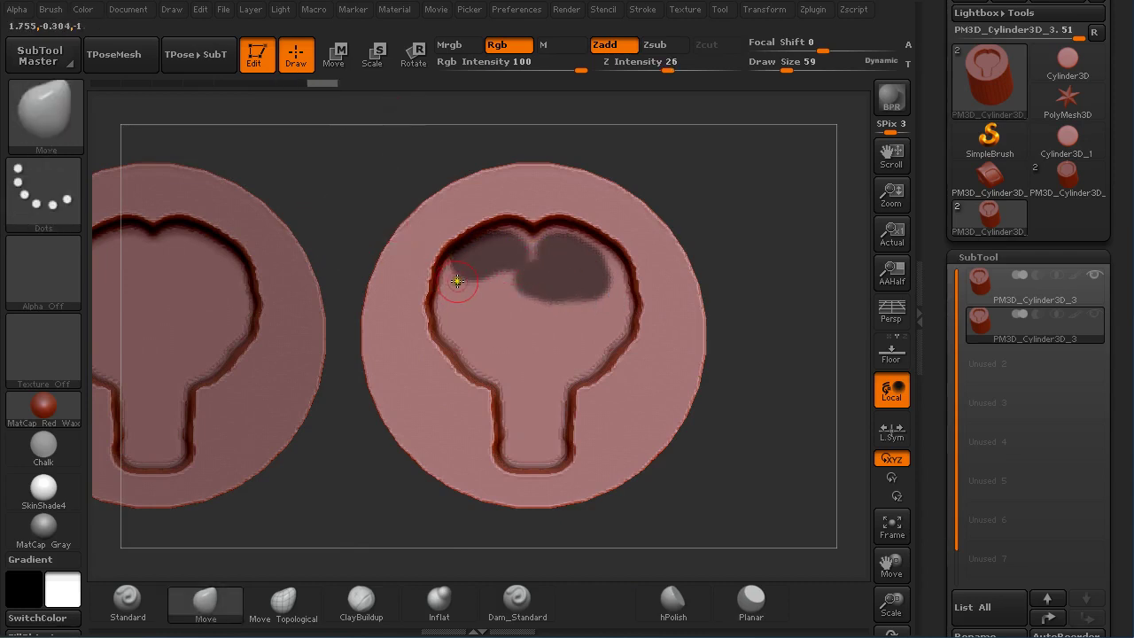
ctrl+drag(757, 219, 774, 246)
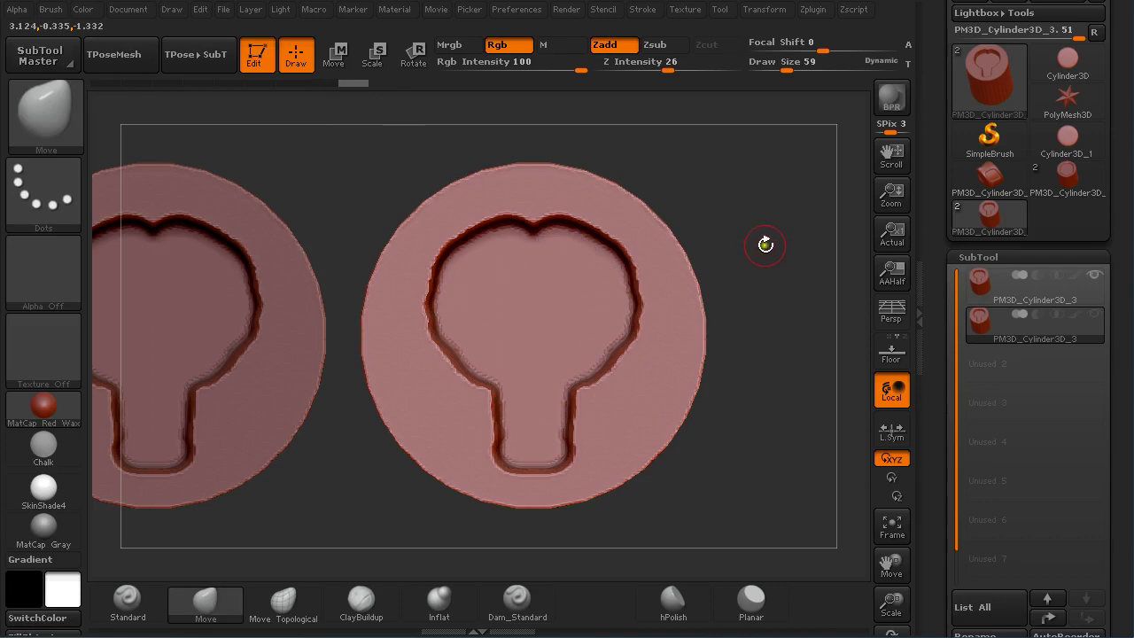
Switch to the TransposeSmartMask brush and mask a strip of the second cylinder's recess floor, checking it from an angle
key(b)
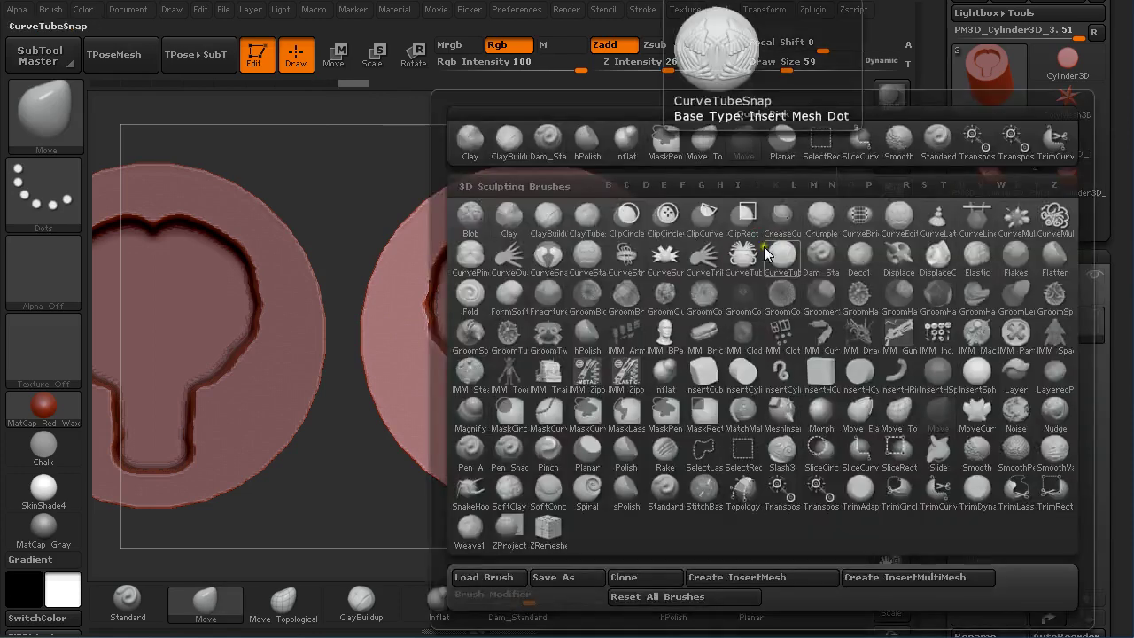
key(t)
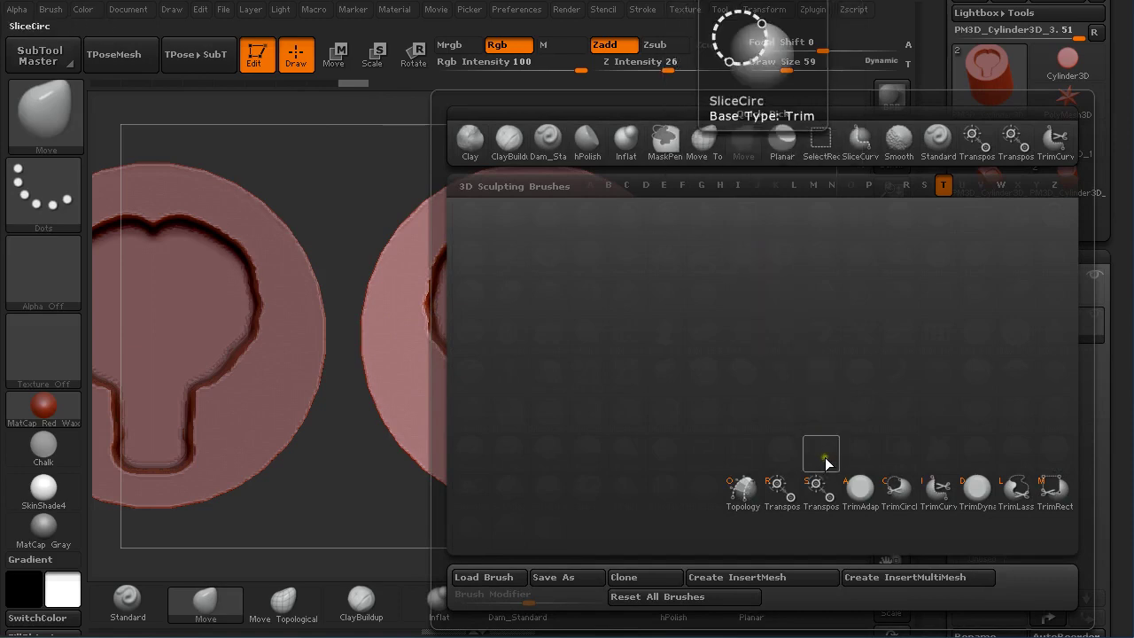
key(s)
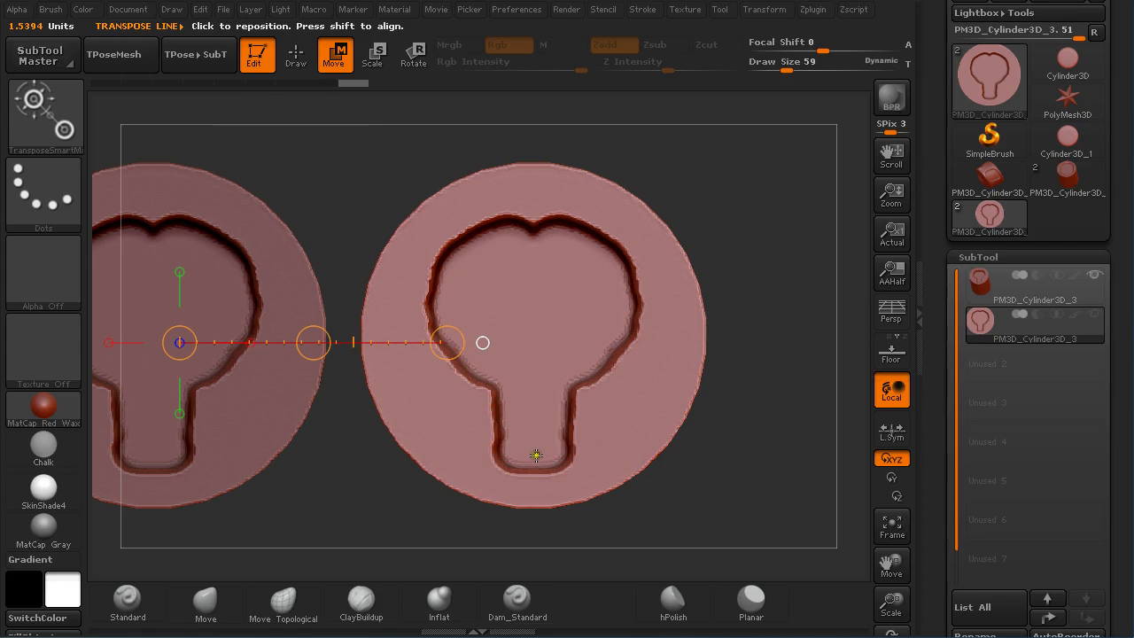
mouse_move(536, 455)
ctrl+mouse_down()
mouse_move(540, 370)
mouse_move(555, 327)
mouse_move(574, 312)
mouse_move(619, 312)
ctrl+mouse_up()
drag(746, 378, 724, 240)
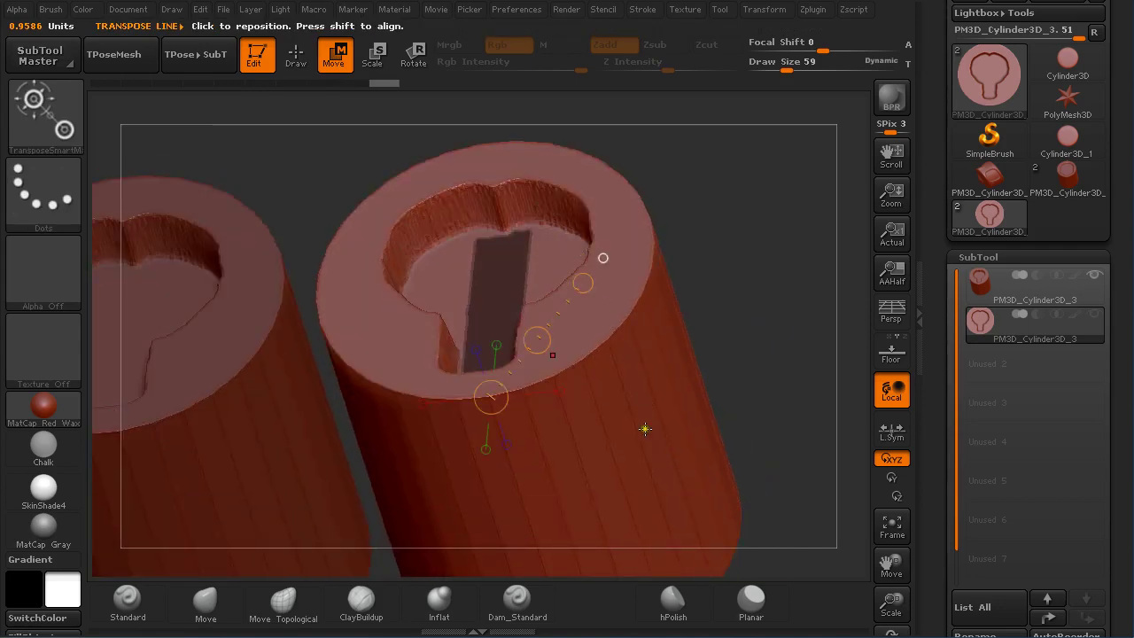
drag(735, 183, 748, 271)
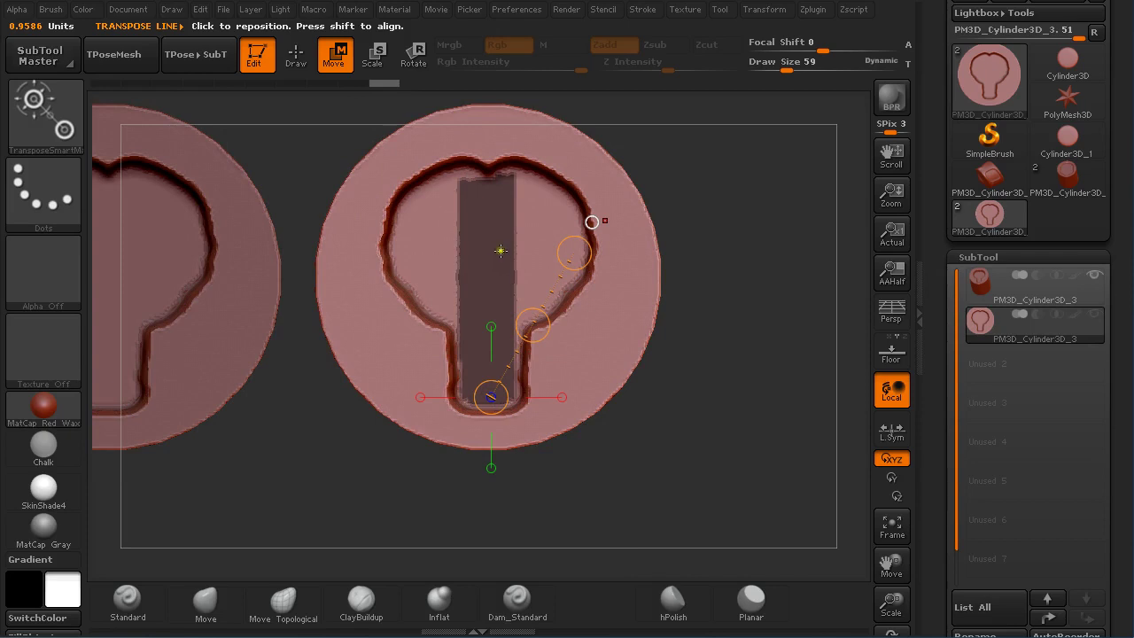
Extend the smart mask over the whole recess floor, convert it to a polygroup and return to Draw mode
ctrl+drag(504, 253, 639, 310)
mouse_move(468, 217)
mouse_down()
mouse_move(435, 182)
mouse_move(481, 122)
mouse_move(458, 113)
mouse_move(468, 110)
mouse_up()
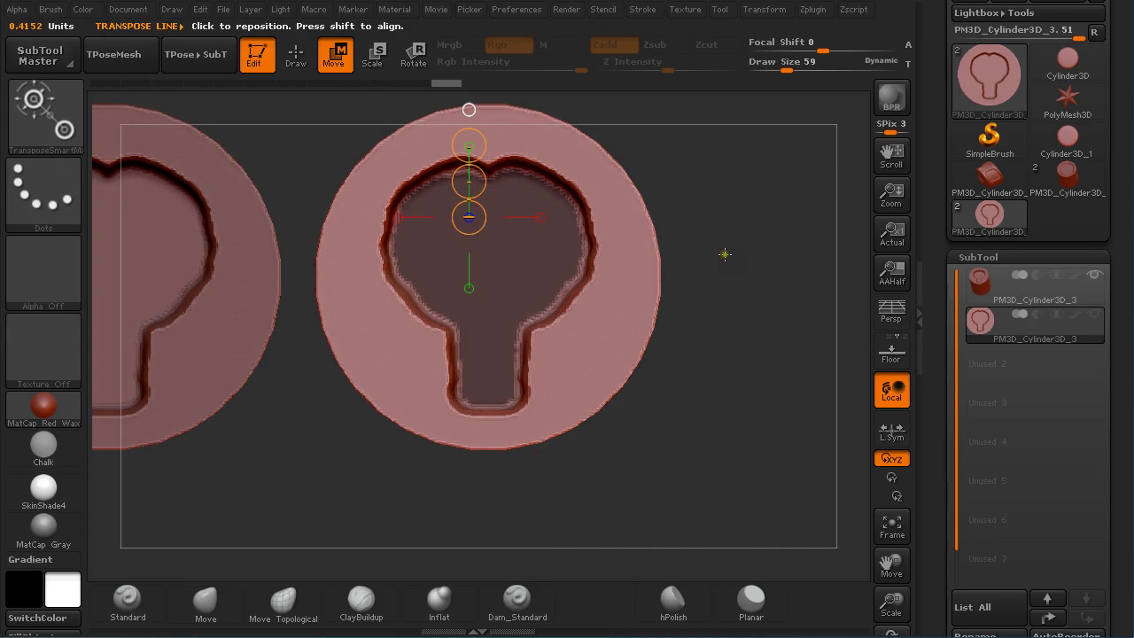
ctrl+drag(725, 254, 724, 253)
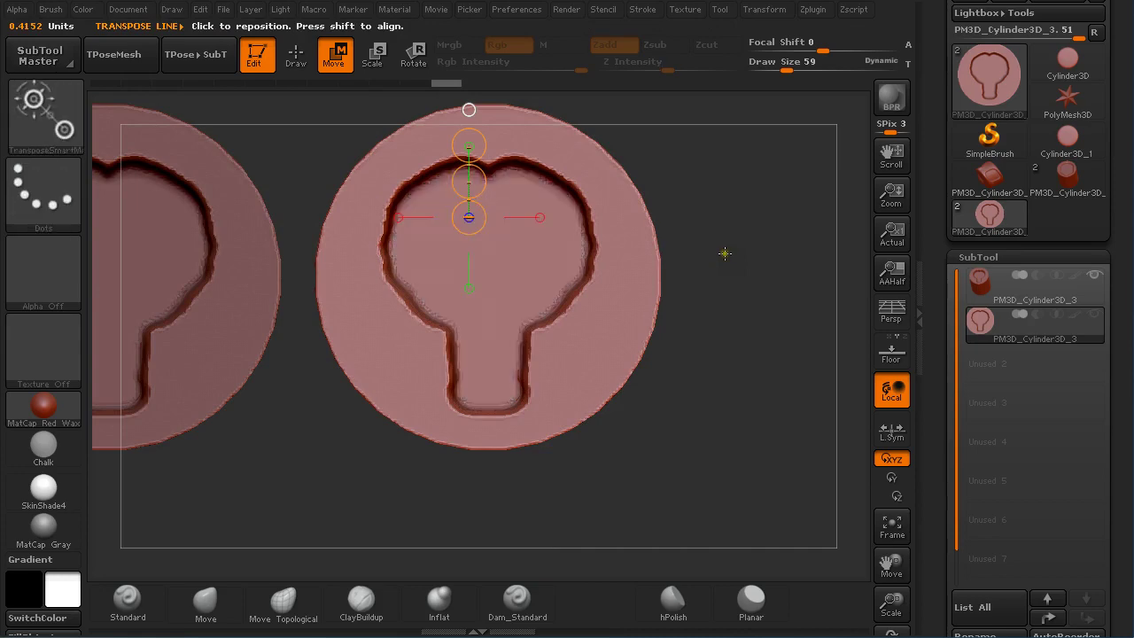
key(q)
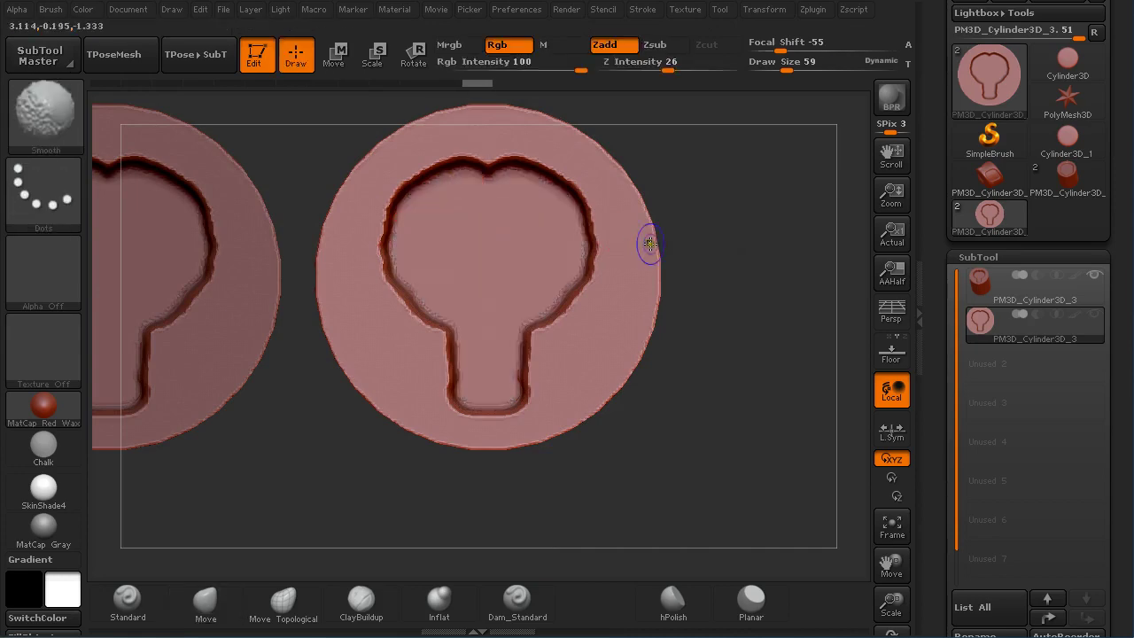
Show the polygroup wireframe and hide the rim and recess floor so only the second cylinder's walls stay visible
key(shift+f)
mouse_move(724, 276)
mouse_down()
mouse_move(742, 230)
mouse_move(774, 195)
mouse_move(758, 181)
mouse_up()
ctrl+shift+click(547, 167)
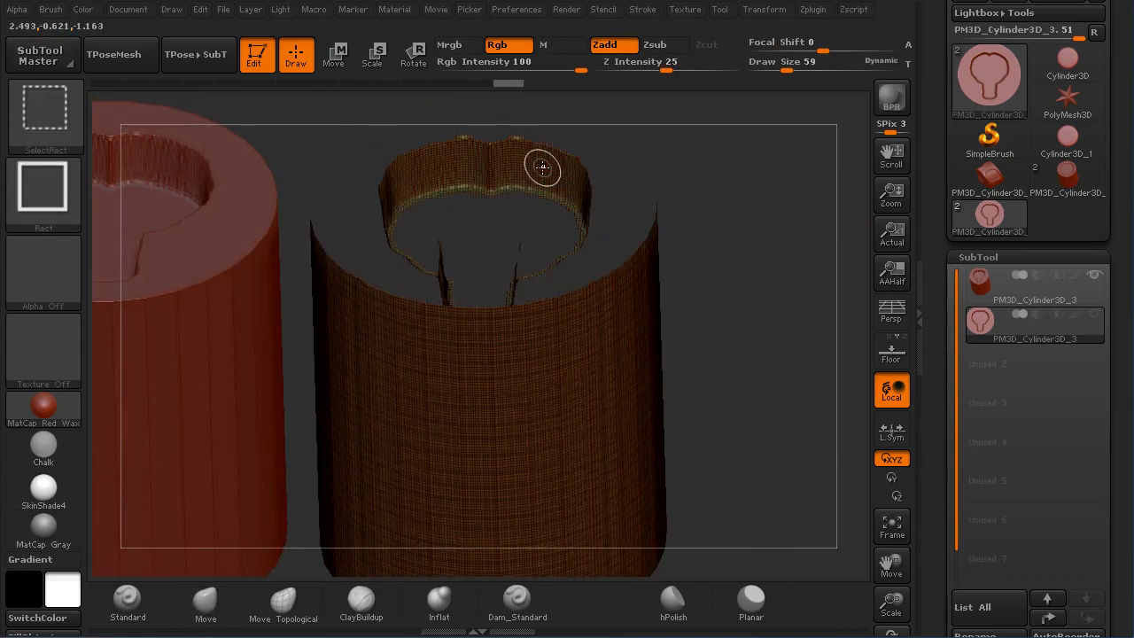
drag(748, 240, 743, 279)
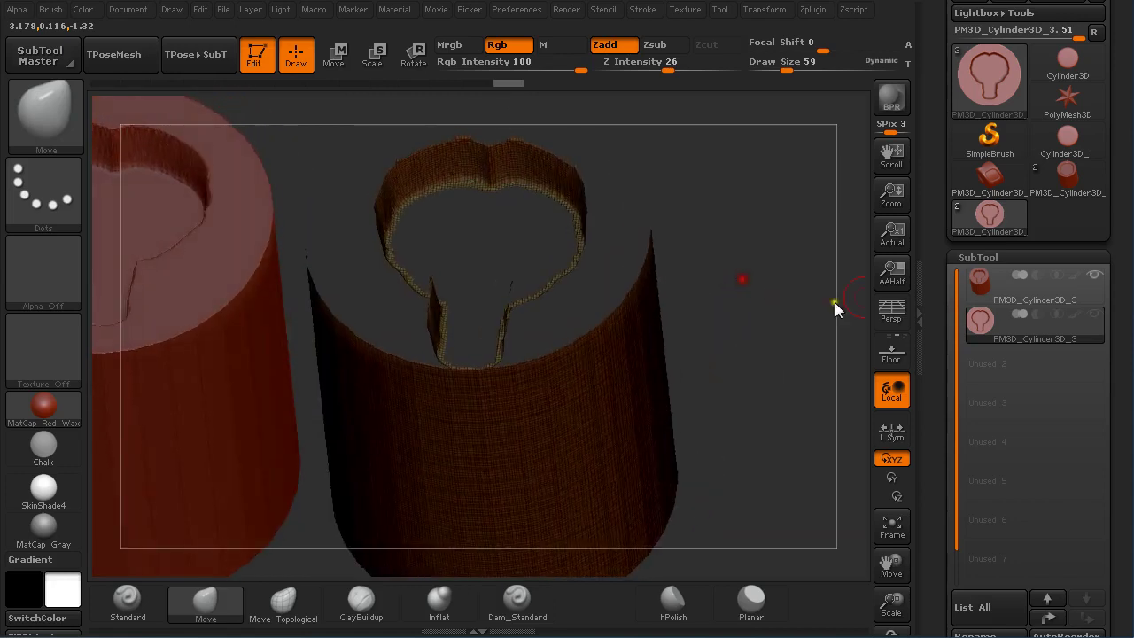
Run Auto Groups on the visible walls to separate the outer wall from the recess wall, and inspect both groups
click(979, 257)
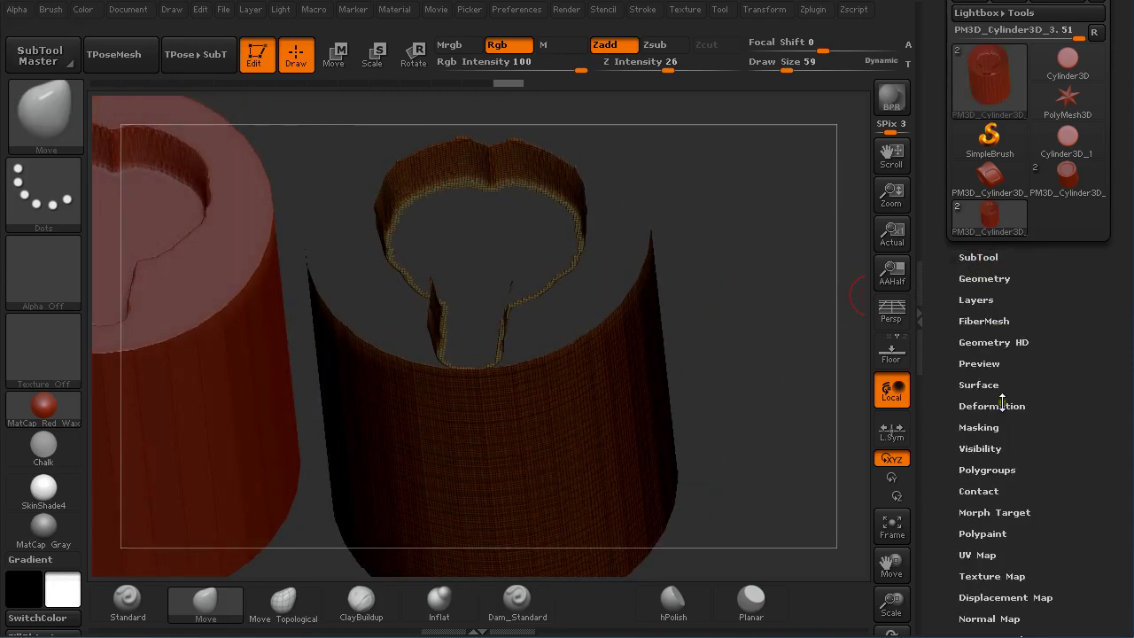
click(992, 468)
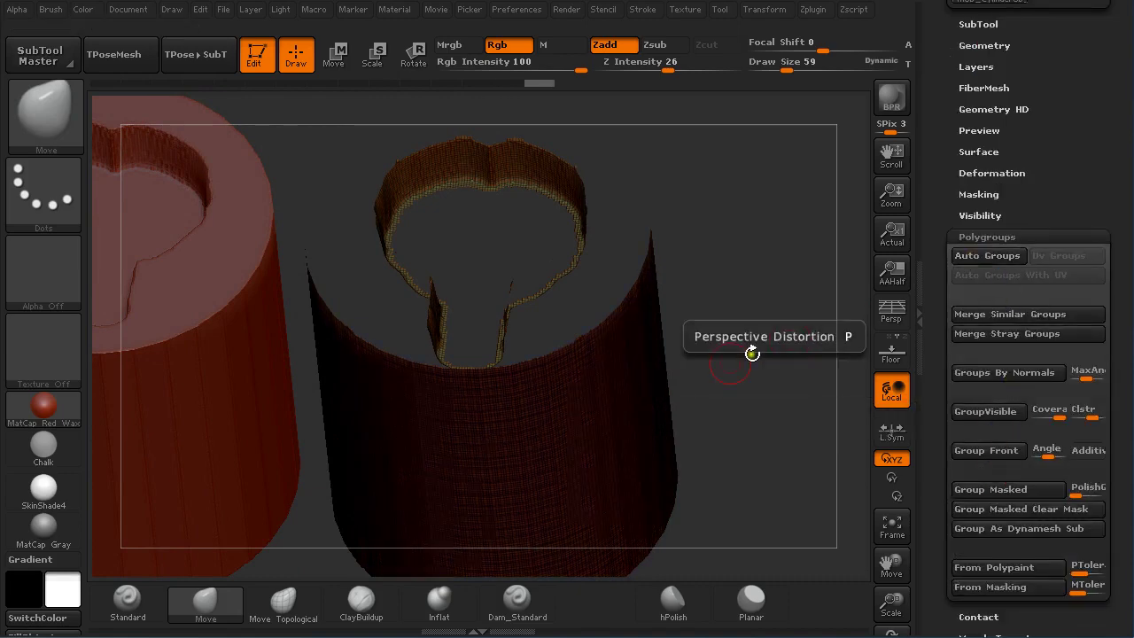
drag(732, 351, 680, 373)
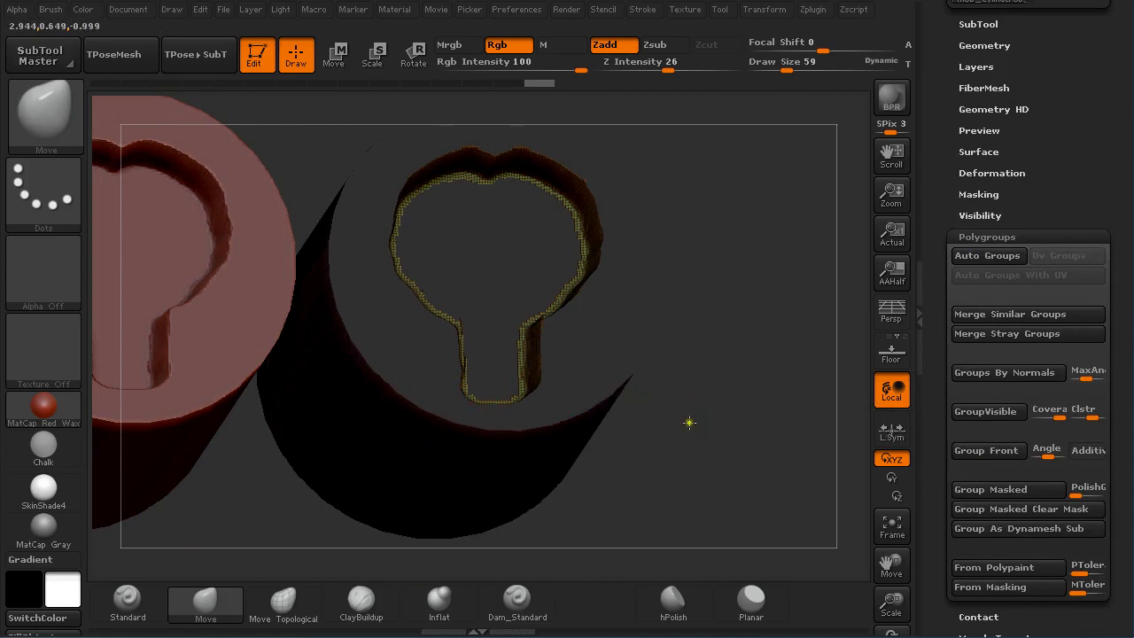
drag(689, 423, 577, 332)
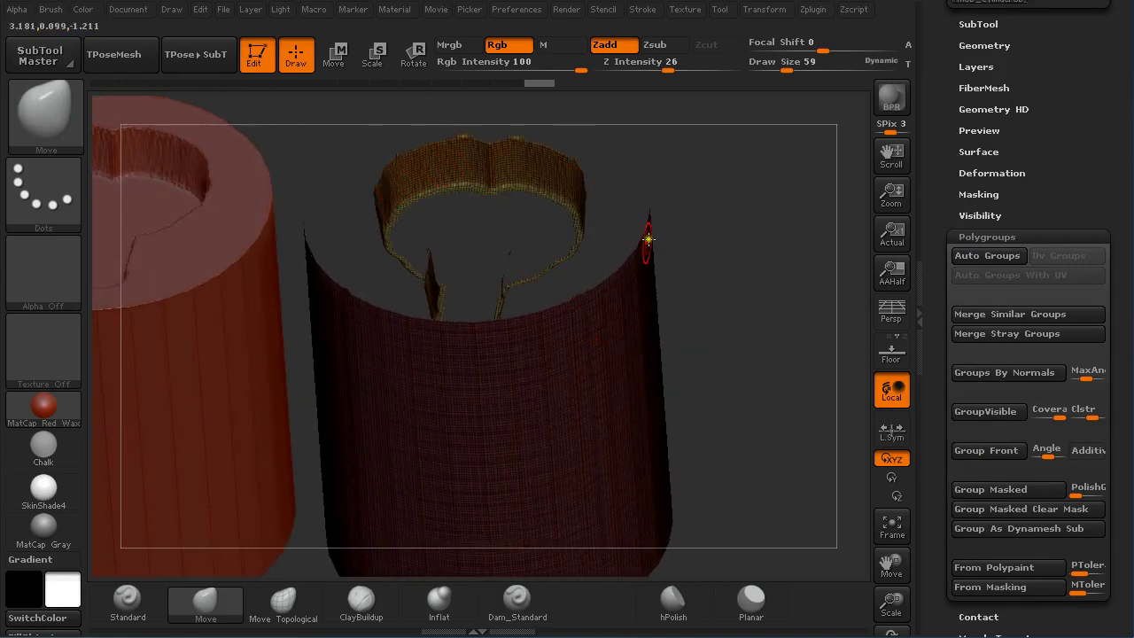
Run Auto Groups again on the visible walls, unhide the whole second cylinder and turn off its polygroup wireframe
click(985, 255)
key(ctrl+shift)
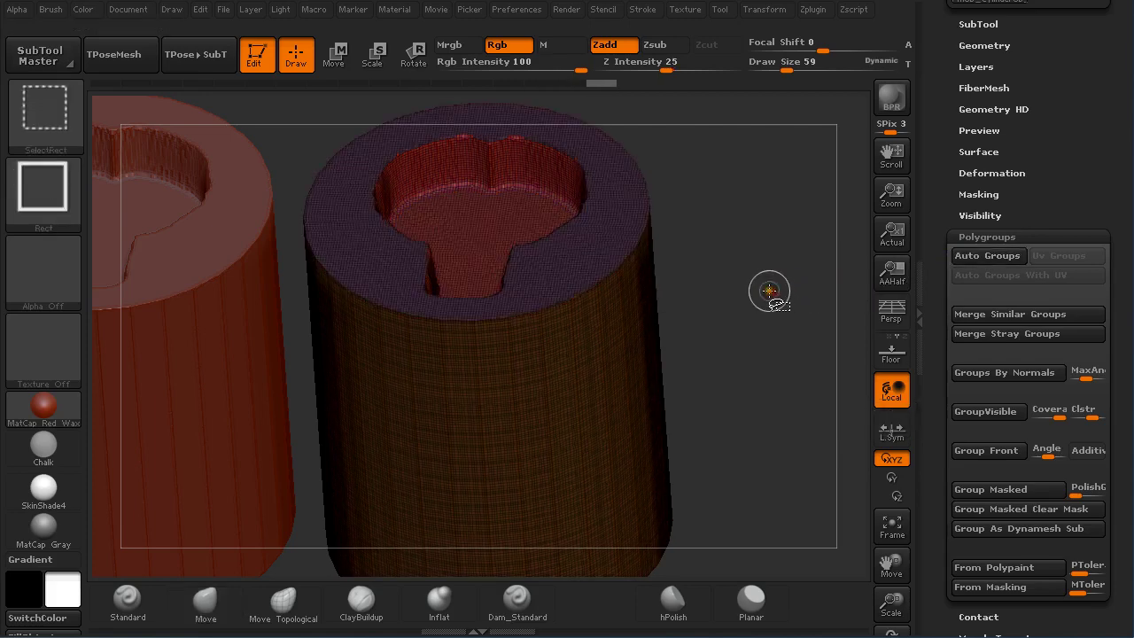
mouse_move(784, 273)
mouse_down()
mouse_move(815, 332)
mouse_move(802, 390)
mouse_move(767, 364)
mouse_up()
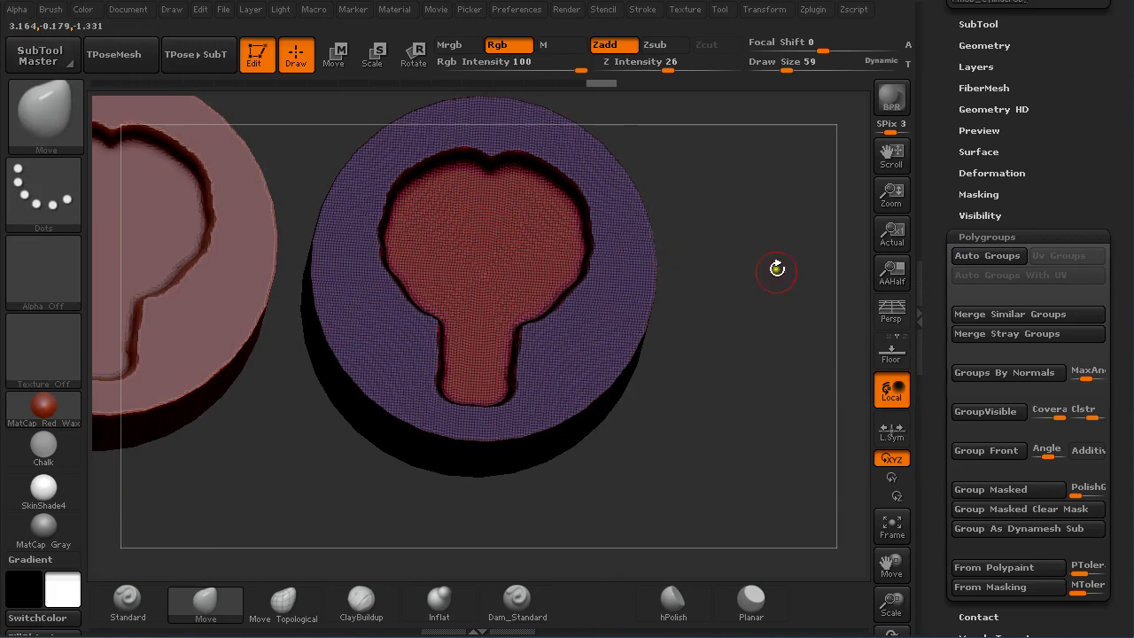
mouse_move(777, 272)
shift+mouse_down()
mouse_move(785, 298)
mouse_move(782, 278)
shift+mouse_up()
key(shift+f)
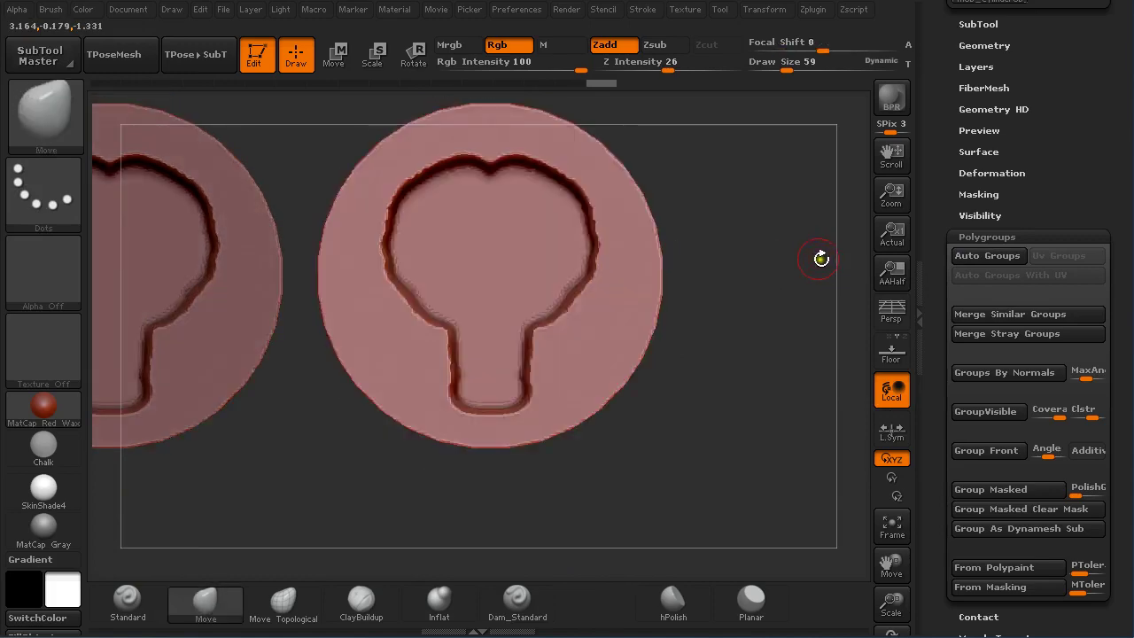
Apply Polish By Groups to the second cylinder and compare its smoothed recess with the first cylinder
click(992, 173)
scroll(999, 168, down, 3)
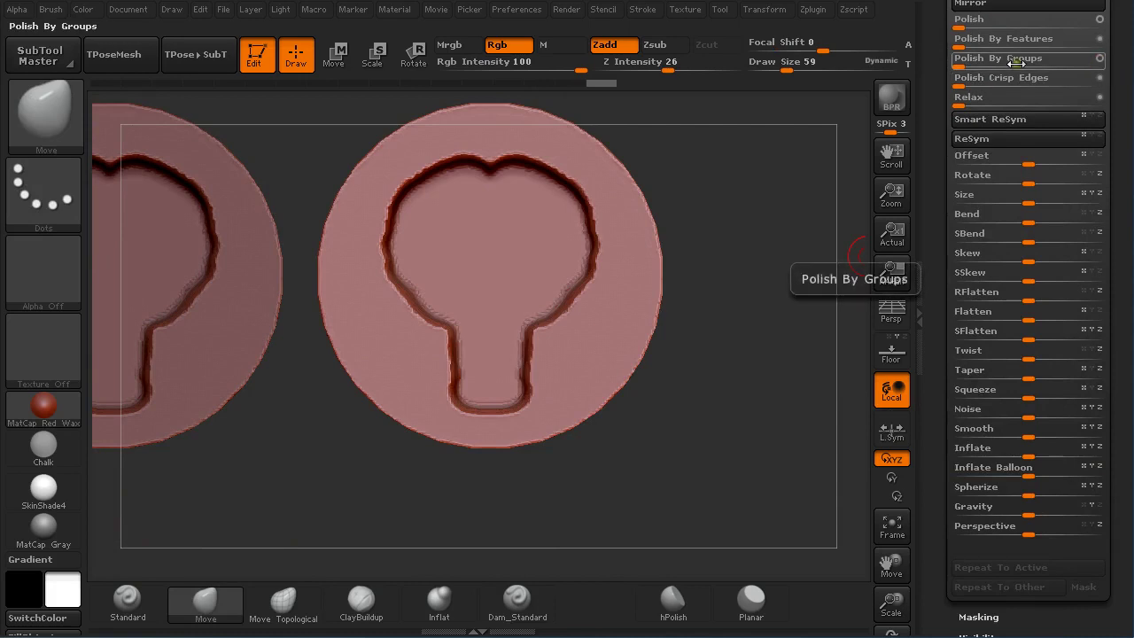
drag(963, 67, 1000, 67)
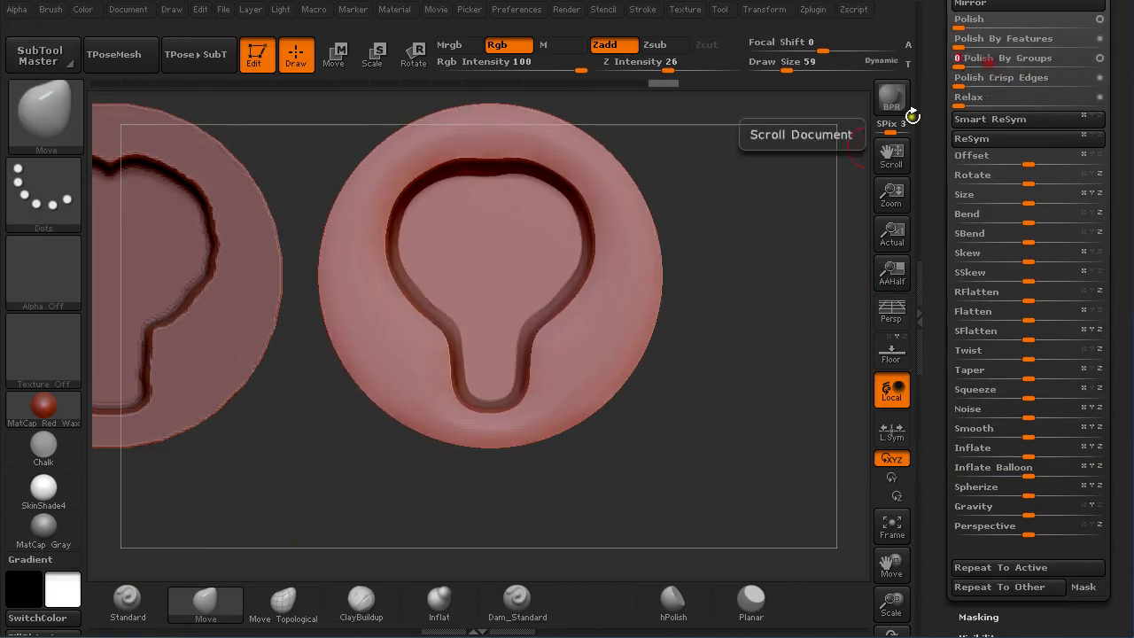
mouse_move(737, 320)
mouse_down()
mouse_move(744, 200)
mouse_move(752, 293)
mouse_move(719, 311)
mouse_up()
key(f)
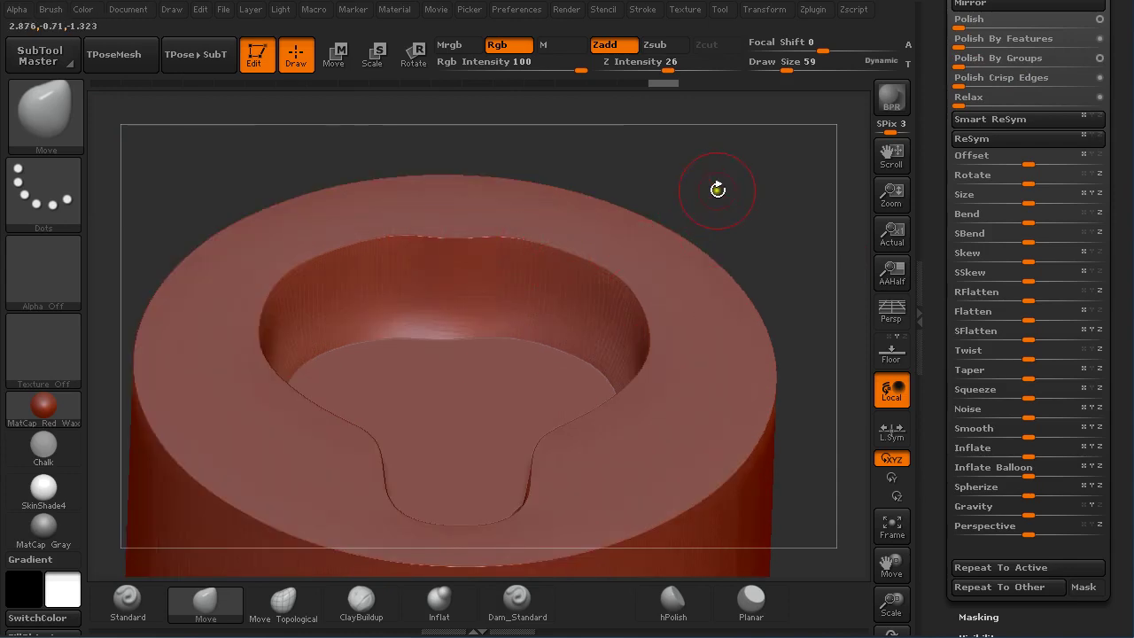
mouse_move(715, 203)
mouse_down()
mouse_move(700, 280)
mouse_move(745, 246)
mouse_move(668, 208)
mouse_move(683, 243)
mouse_move(706, 253)
mouse_move(688, 256)
mouse_up()
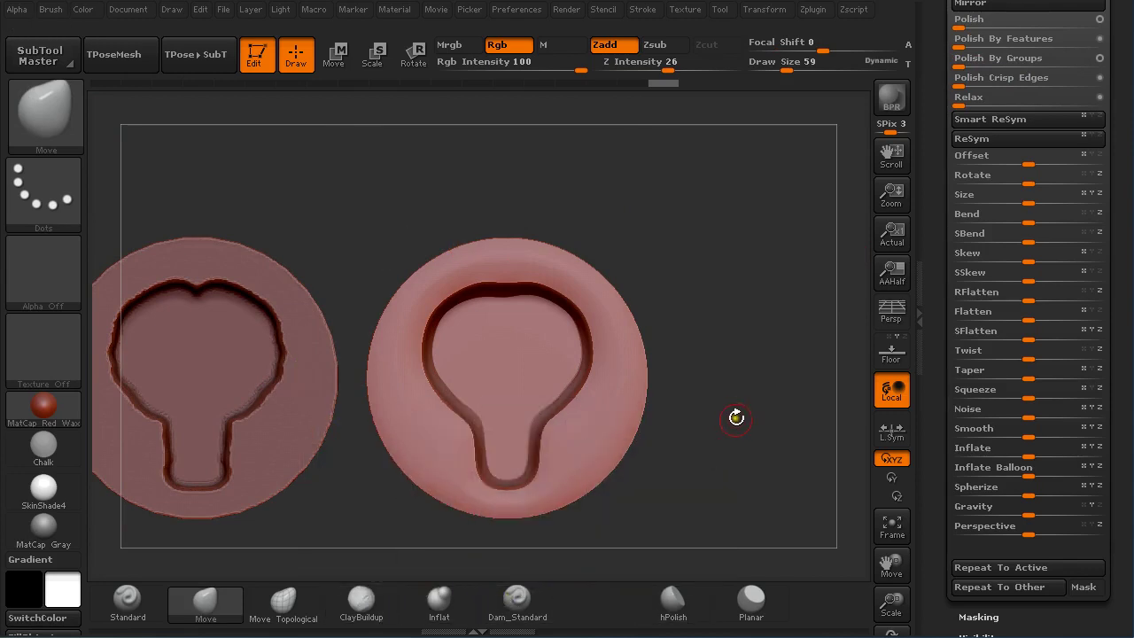
drag(735, 417, 749, 314)
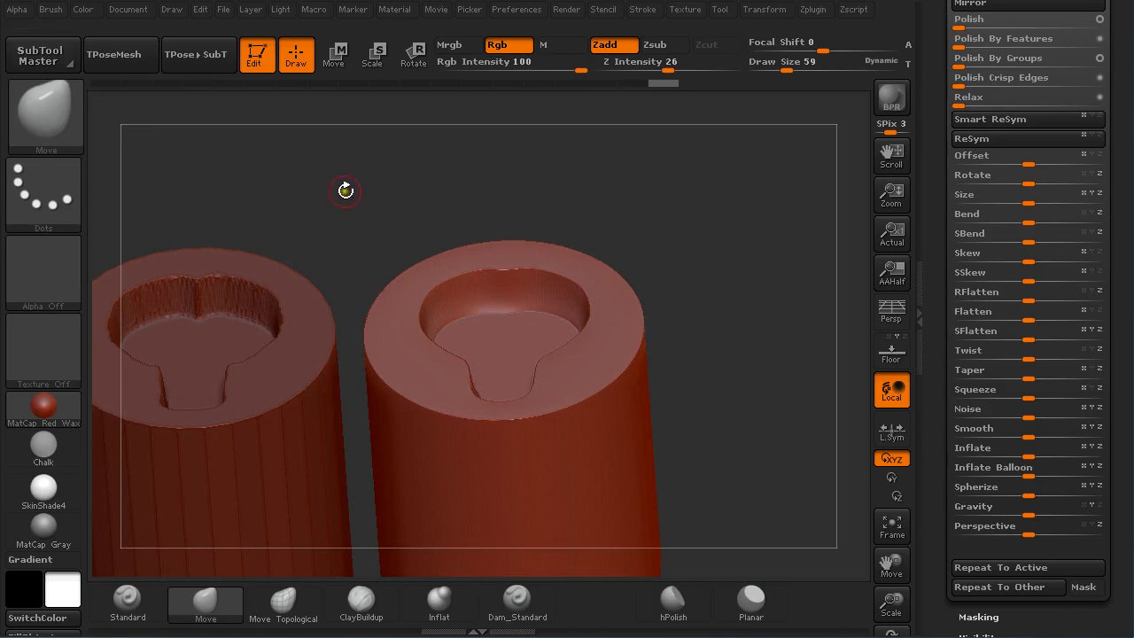
Duplicate the polished second cylinder with the Transpose line in a straight top view, placing the copy beside it as a third cylinder
click(334, 55)
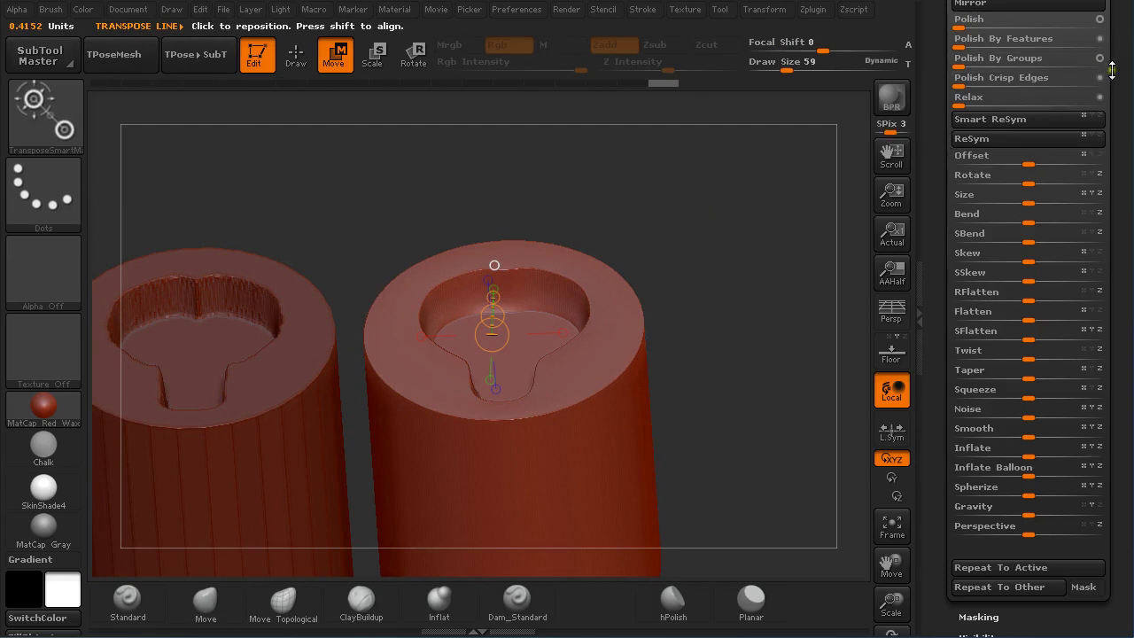
scroll(1114, 71, up, 3)
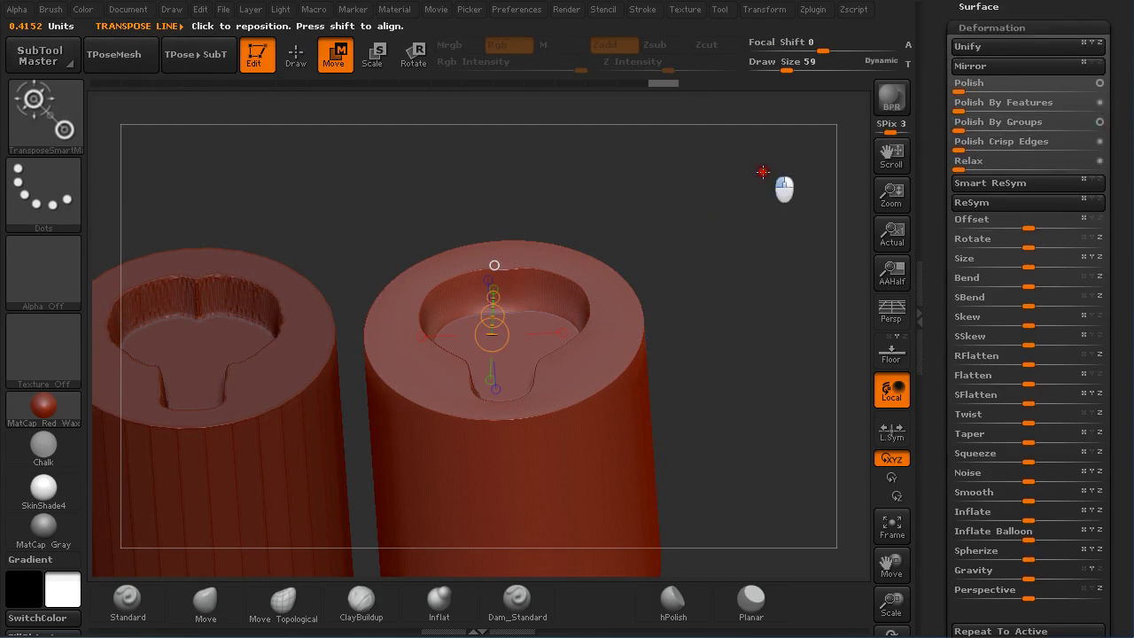
drag(763, 172, 728, 186)
alt+drag(720, 236, 704, 315)
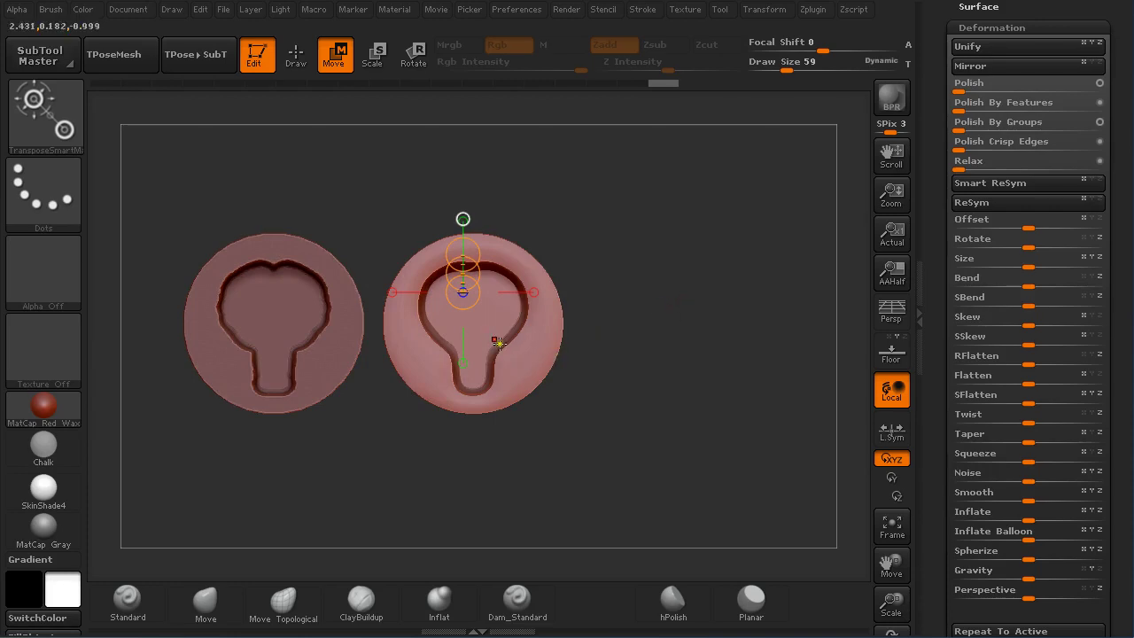
drag(491, 336, 620, 331)
ctrl+drag(547, 331, 741, 326)
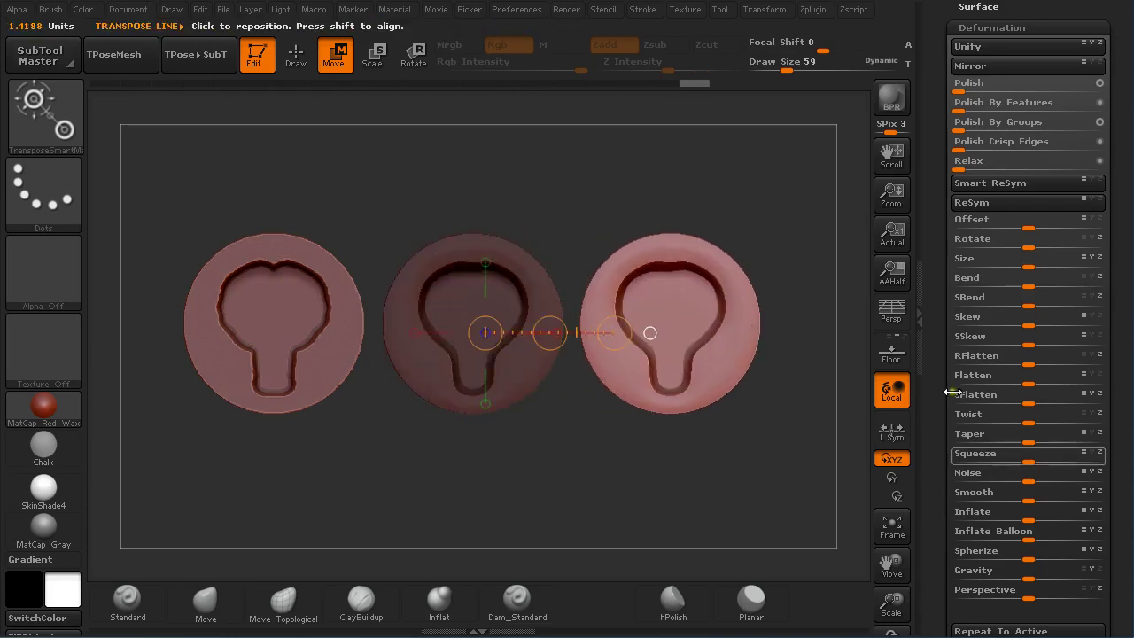
Split the unmasked copy into its own subtool with Split Unmasked Points and make that third cylinder active
drag(1119, 55, 1119, 58)
scroll(1118, 57, up, 5)
click(983, 181)
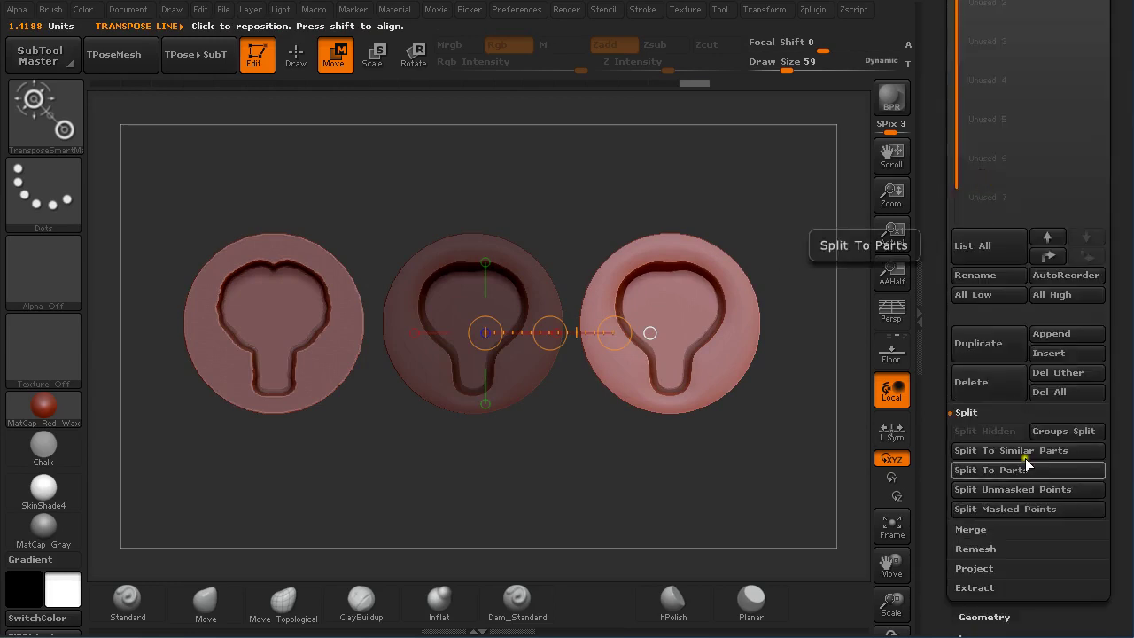
click(1002, 494)
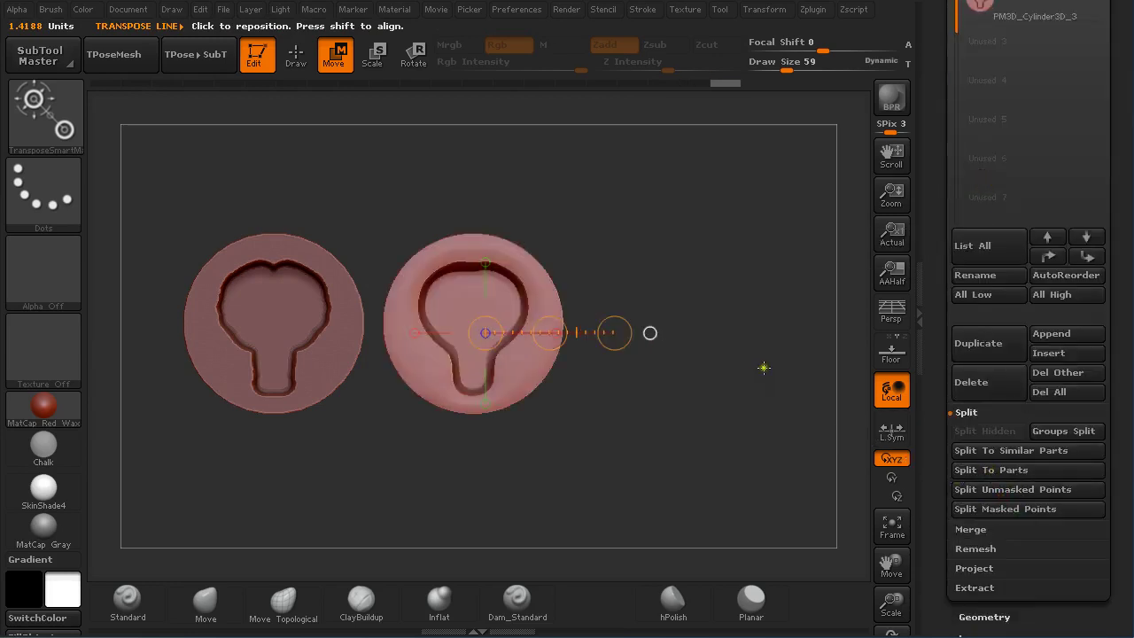
scroll(1113, 95, up, 4)
click(1003, 158)
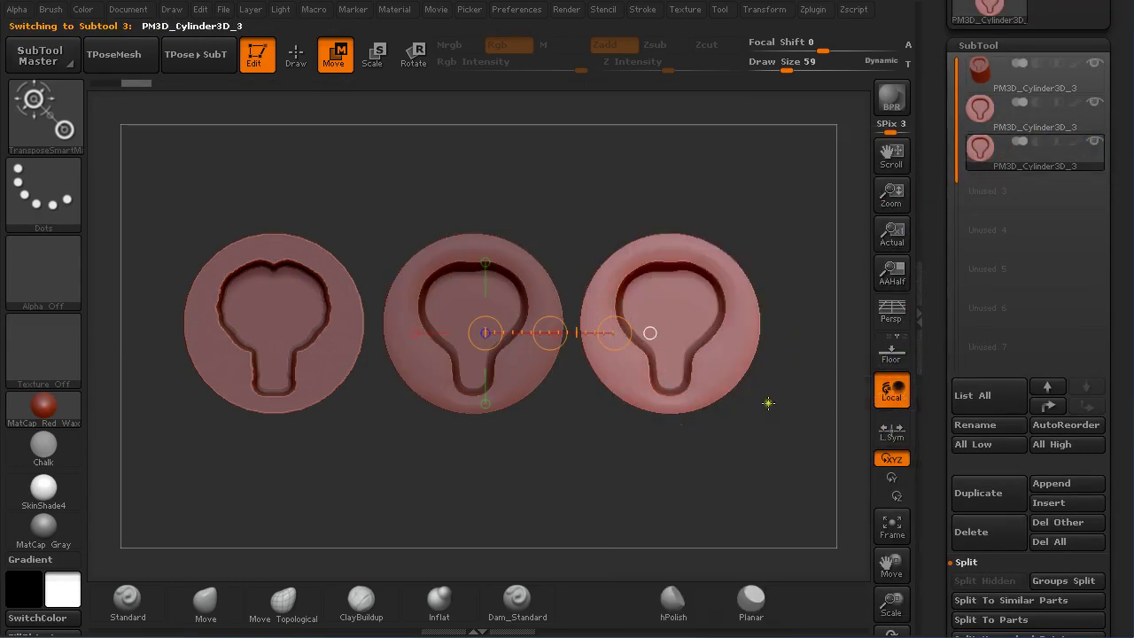
Show the polygroup wireframe on the third cylinder and examine the dense mesh around its rim and recess
drag(768, 404, 694, 308)
alt+drag(700, 169, 582, 153)
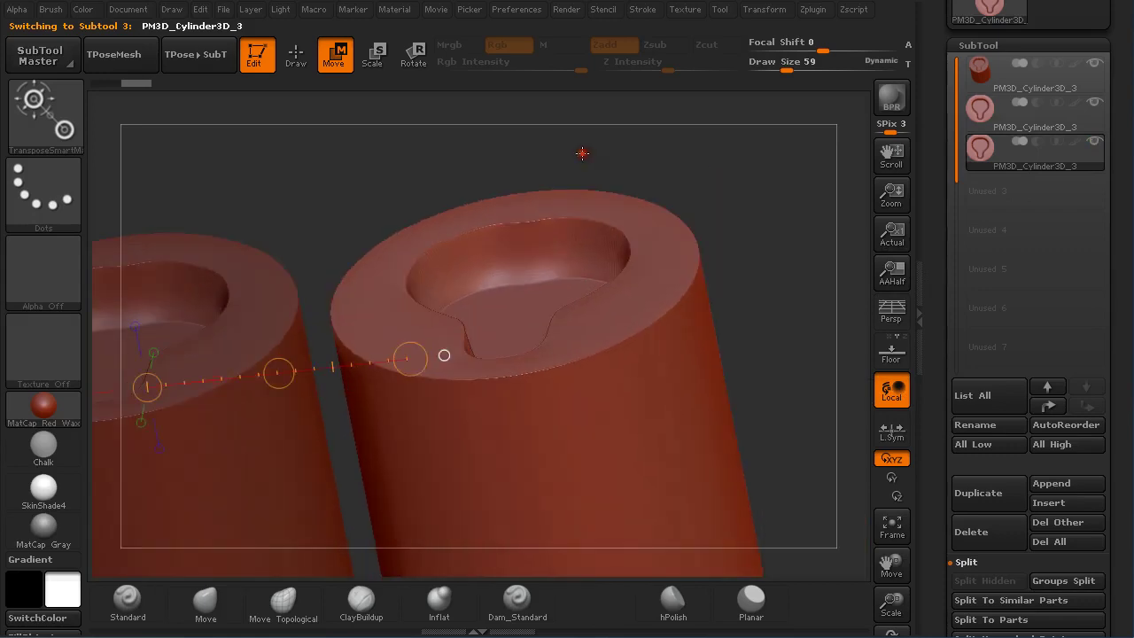
key(shift+f)
alt+drag(778, 271, 800, 329)
alt+drag(700, 396, 602, 462)
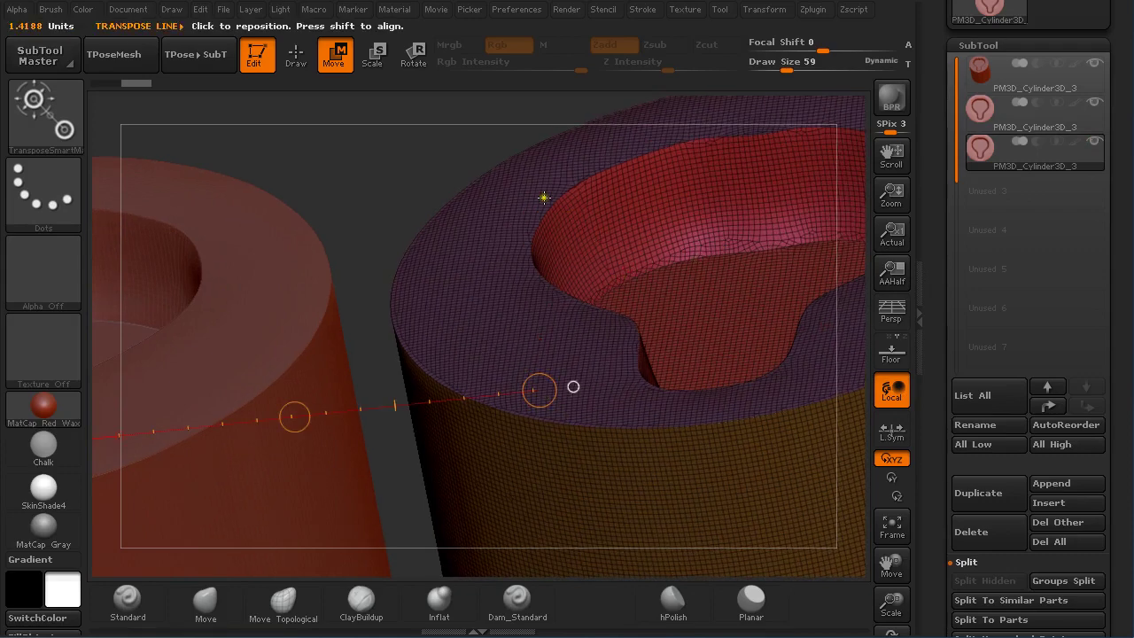
alt+drag(349, 205, 326, 143)
drag(663, 286, 673, 334)
Remesh the third cylinder with ZRemesher, using FreezeGroups and a target polygon count of 1
drag(1118, 364, 1086, 243)
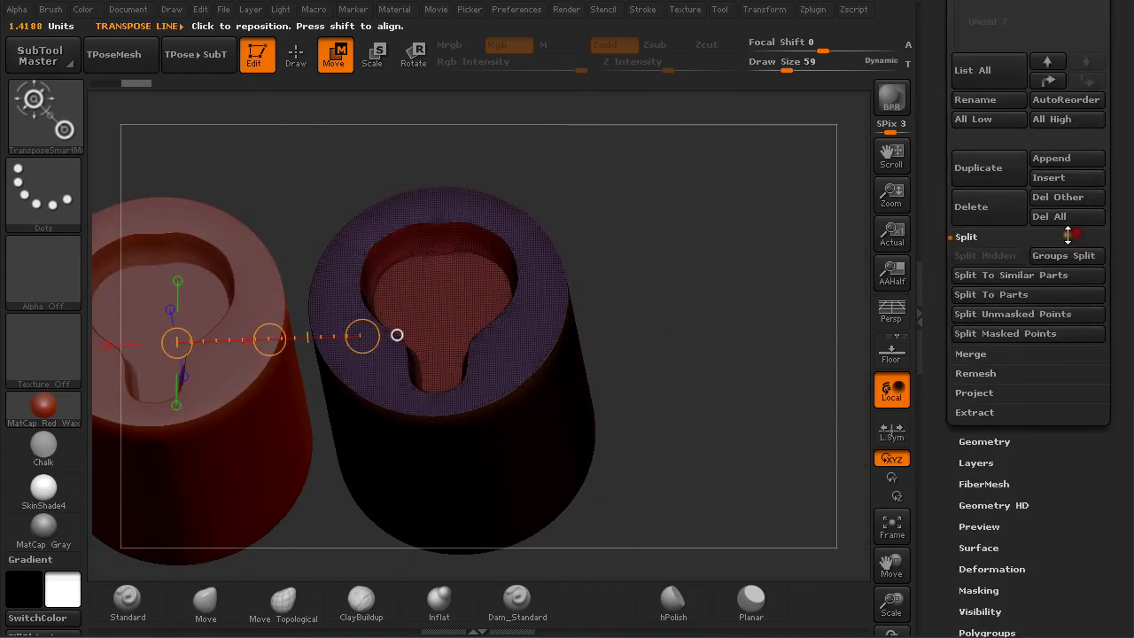
click(974, 441)
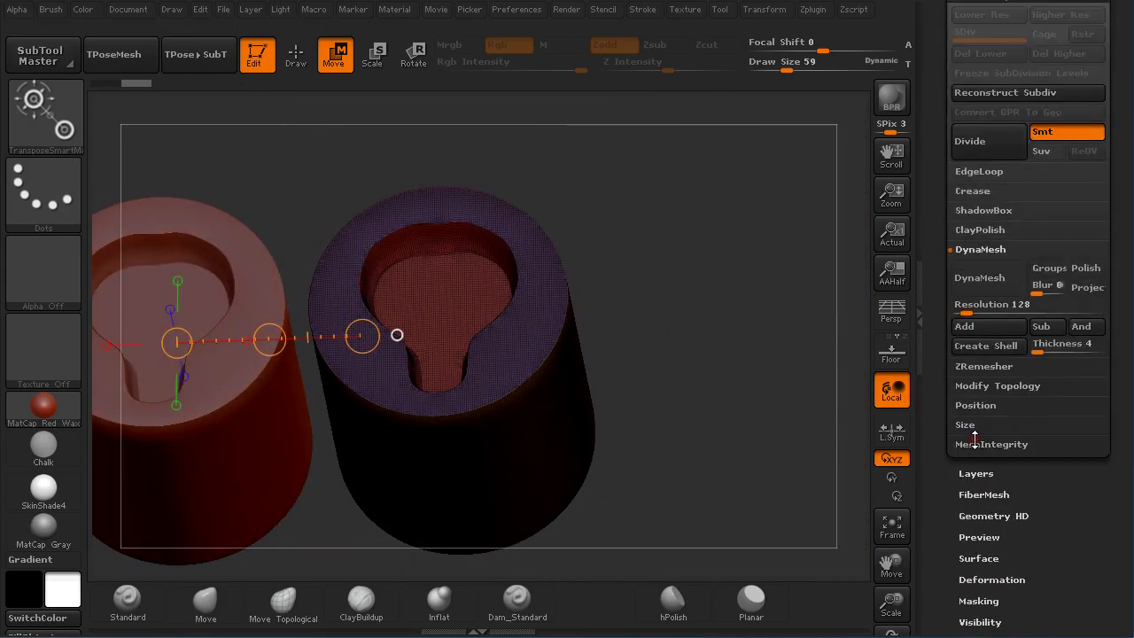
click(985, 252)
click(982, 270)
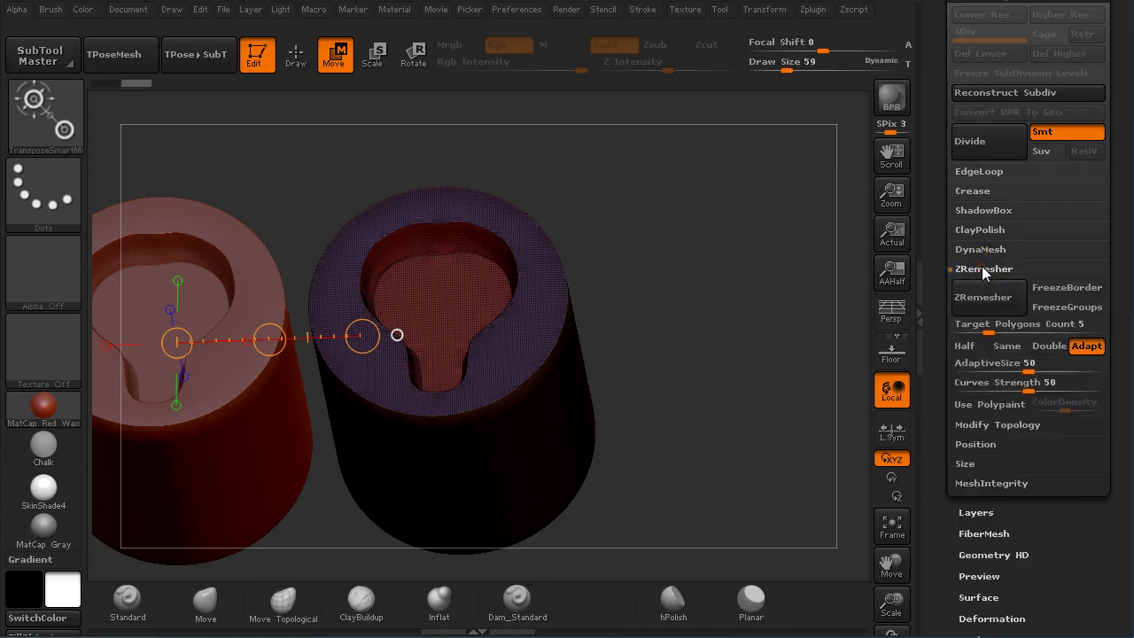
click(1061, 310)
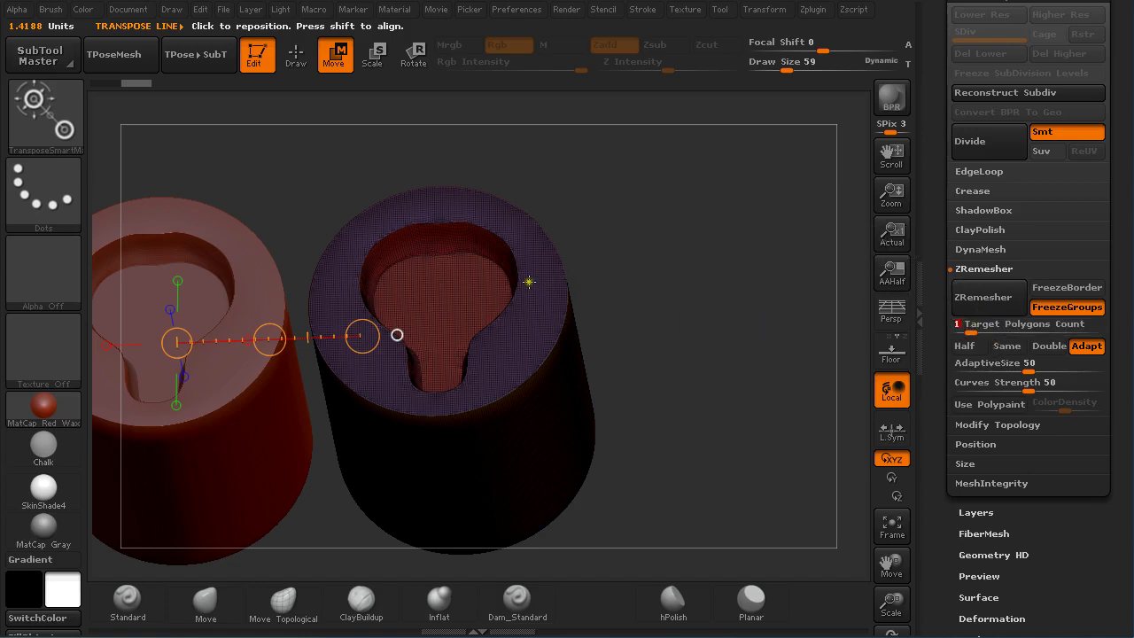
click(983, 299)
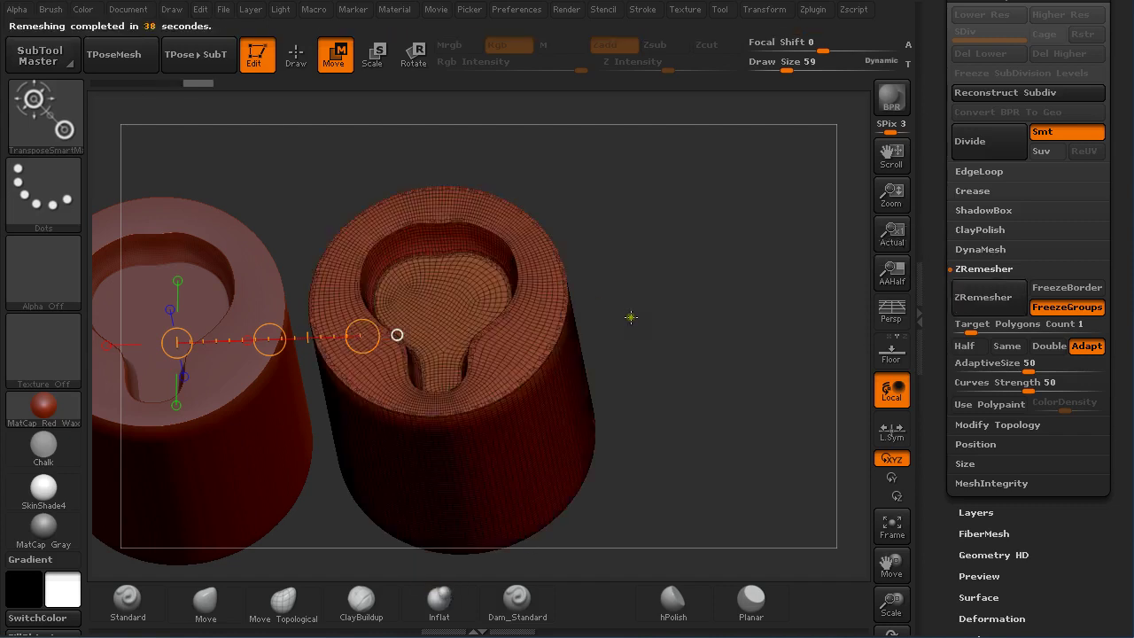
Examine the remeshed third cylinder's topology from above and at an angle, then hide the wireframe to check its surface
drag(685, 264, 744, 322)
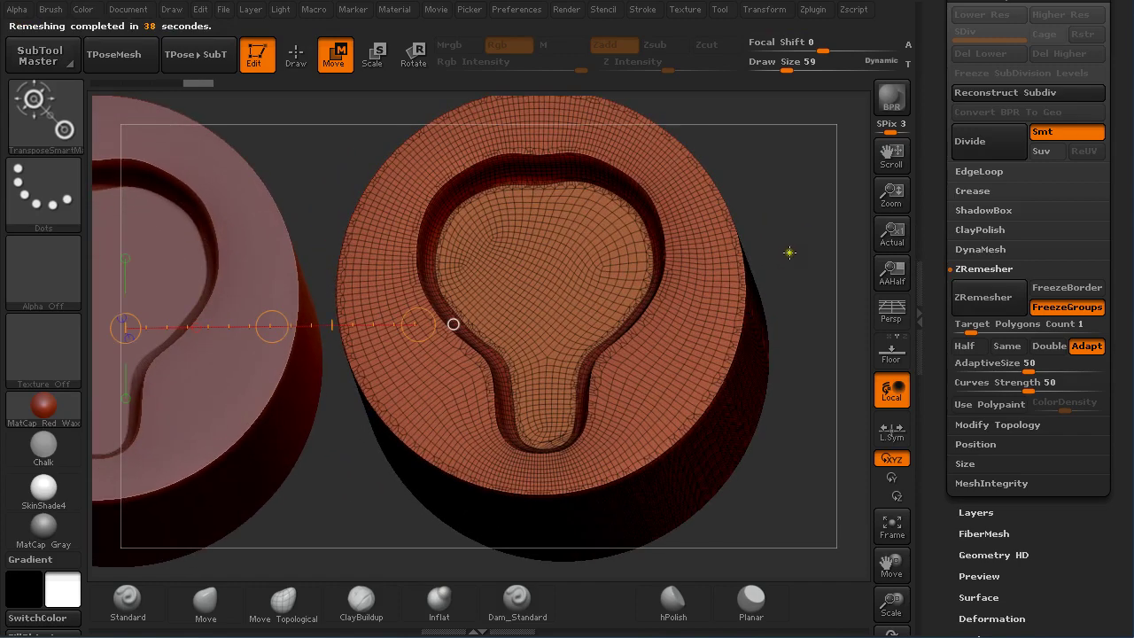
drag(803, 264, 768, 200)
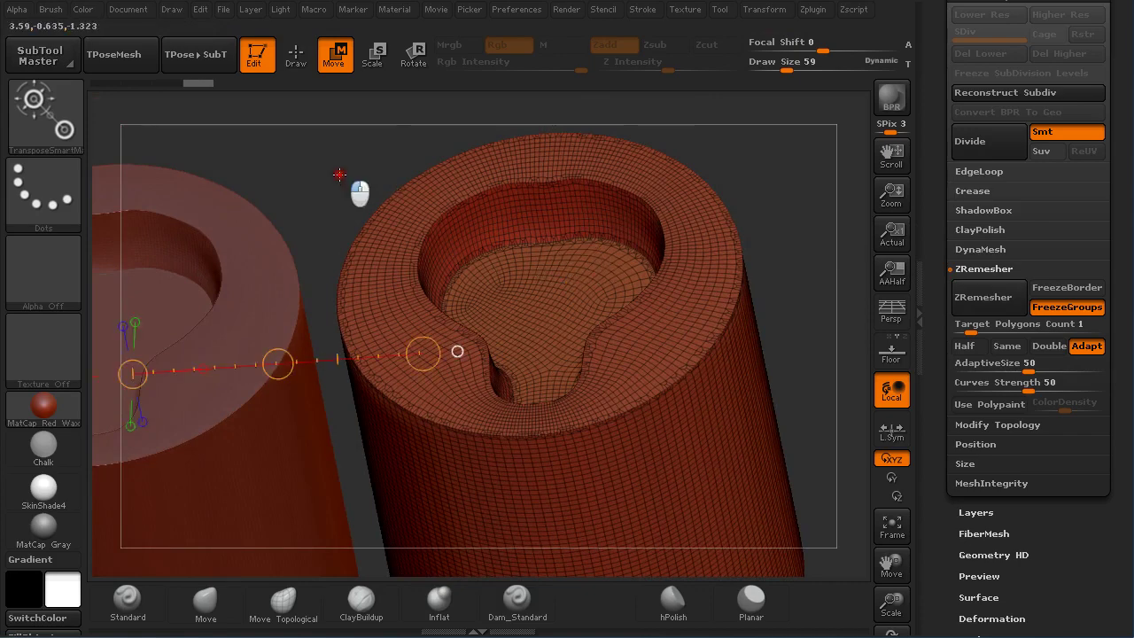
drag(345, 172, 339, 204)
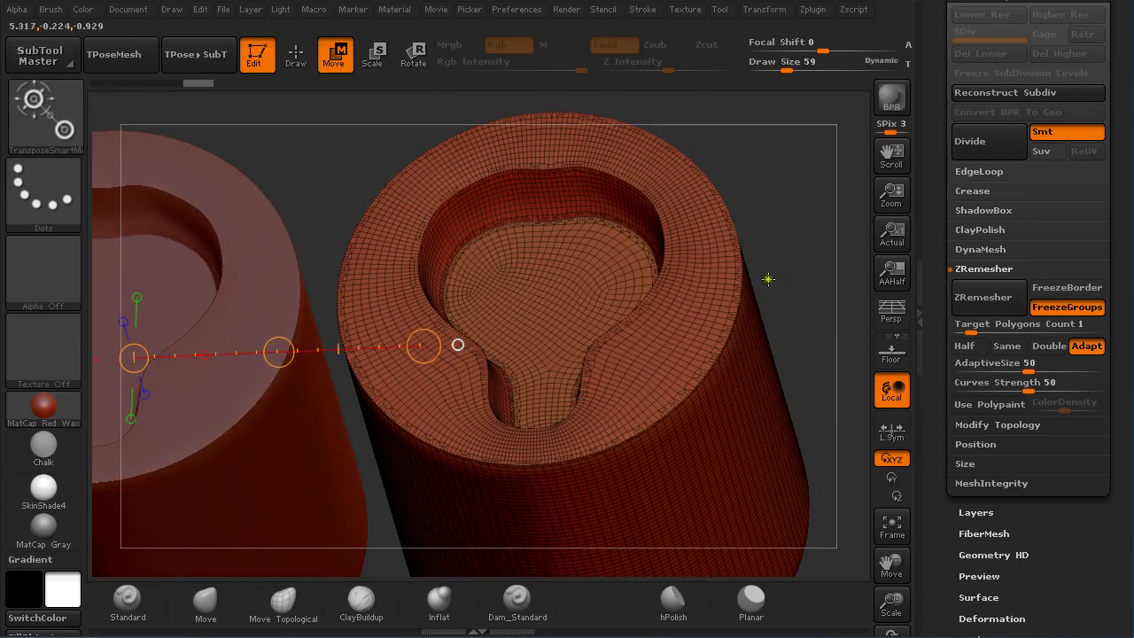
drag(804, 271, 765, 212)
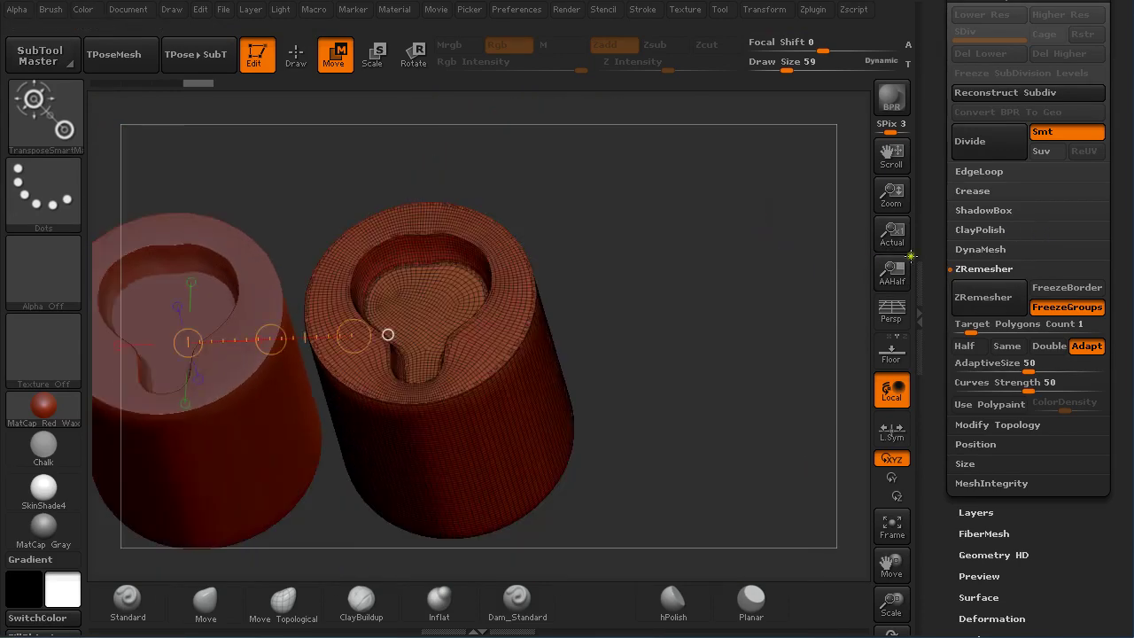
key(shift+f)
drag(679, 234, 688, 268)
Open the Deformation settings and show the third cylinder's wireframe again to examine the edge flow around its recess
drag(1123, 279, 1091, 216)
click(1010, 435)
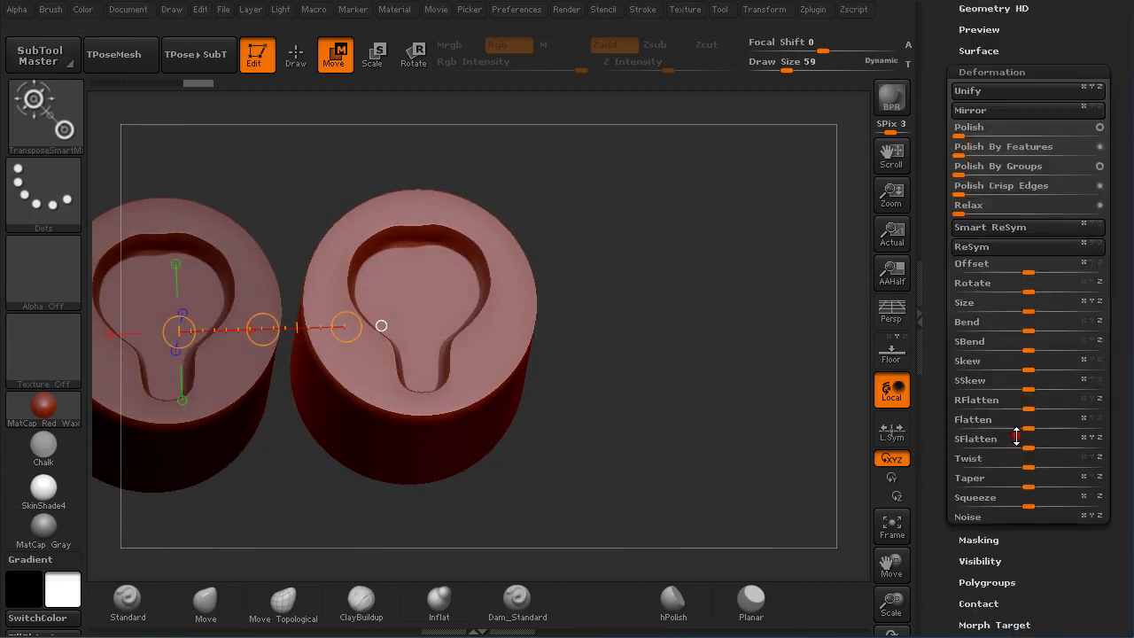
key(shift+f)
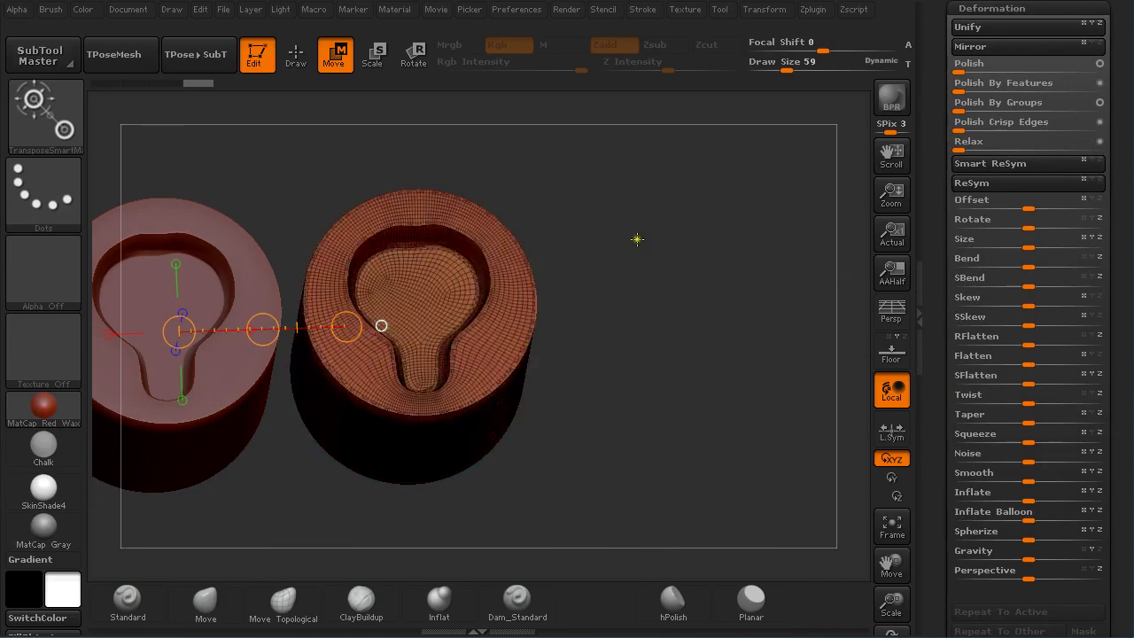
alt+drag(641, 233, 716, 407)
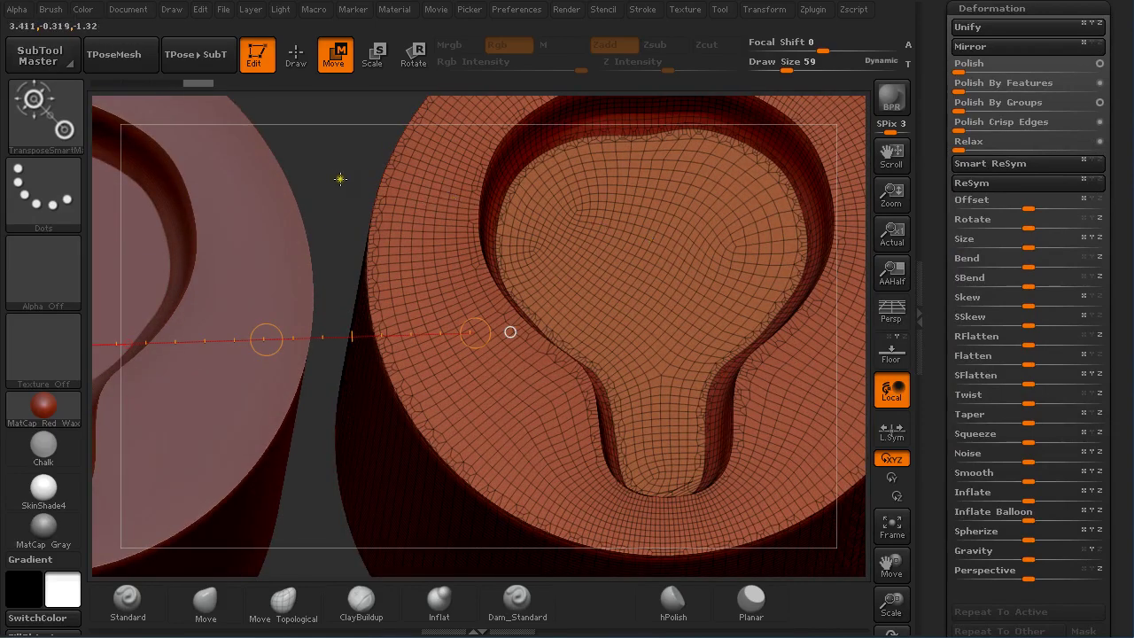
drag(336, 178, 276, 26)
drag(604, 200, 617, 175)
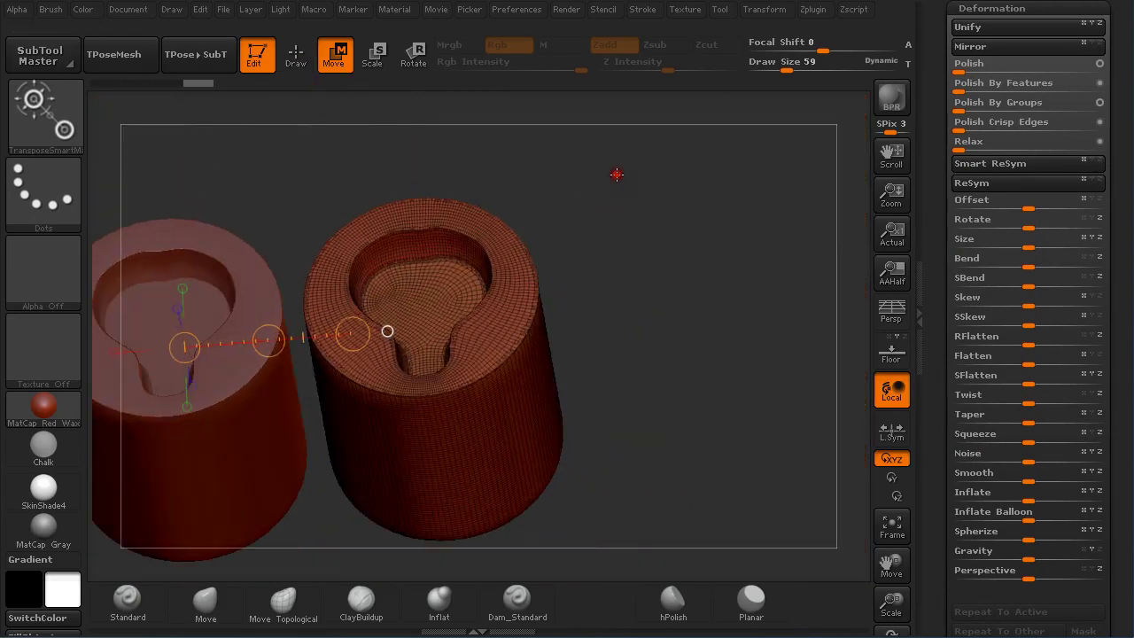